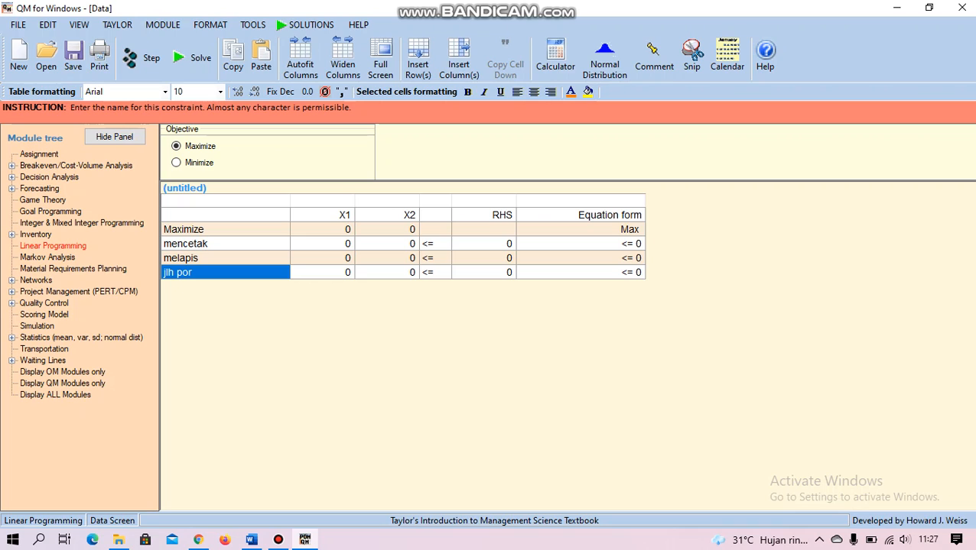
Name the third constraint "jlh pro".
type("jl")
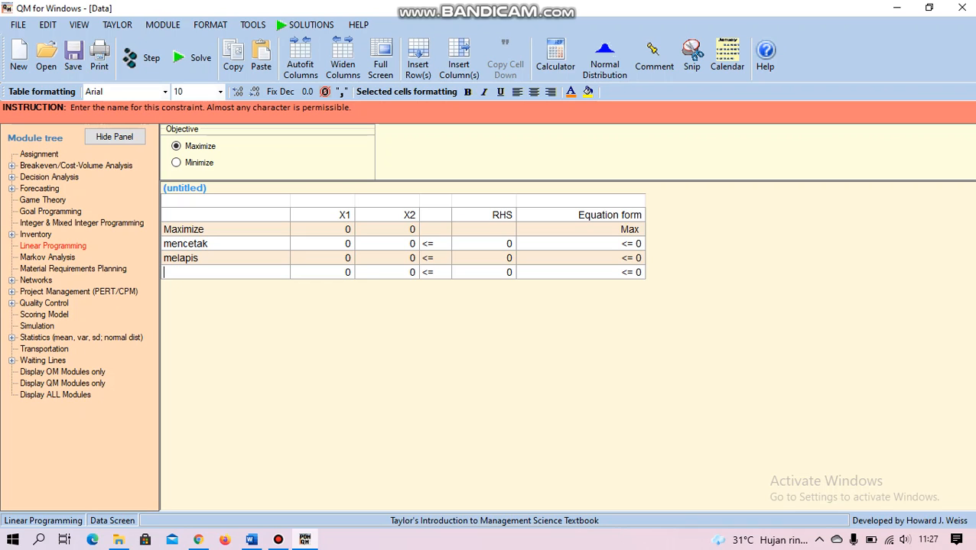
type("h pro")
key("Tab")
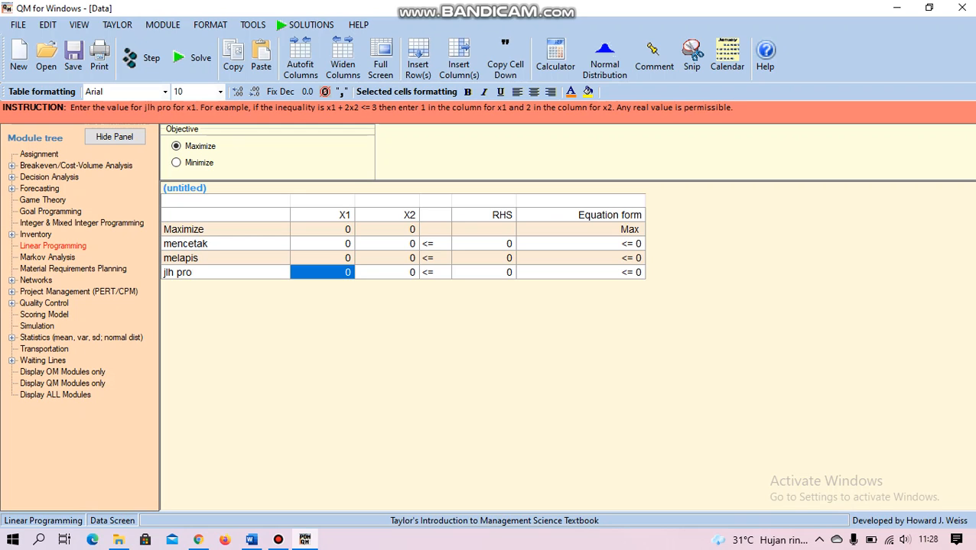
Enter the Maximize objective coefficients: 800 for X1 and 900 for X2.
key("Up")
key("Up")
key("Up")
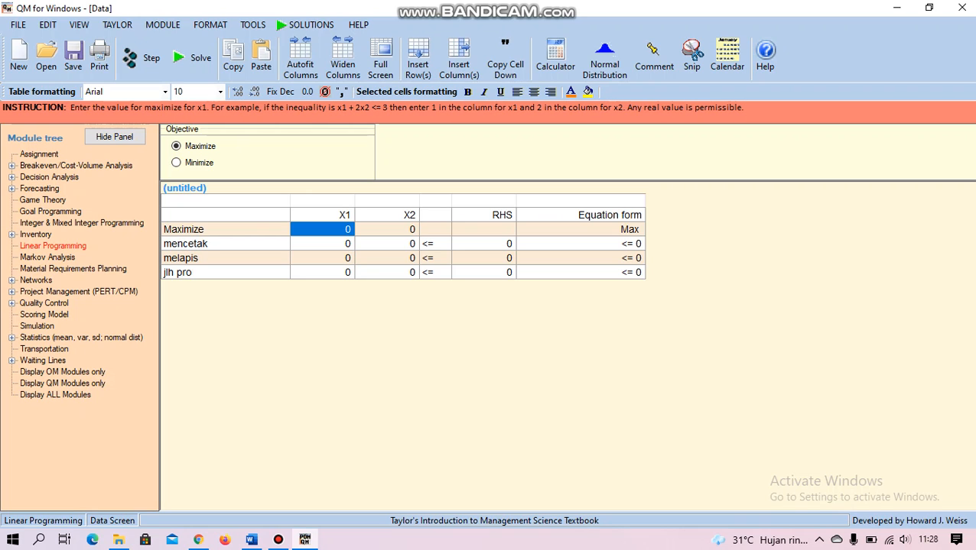
key("Left")
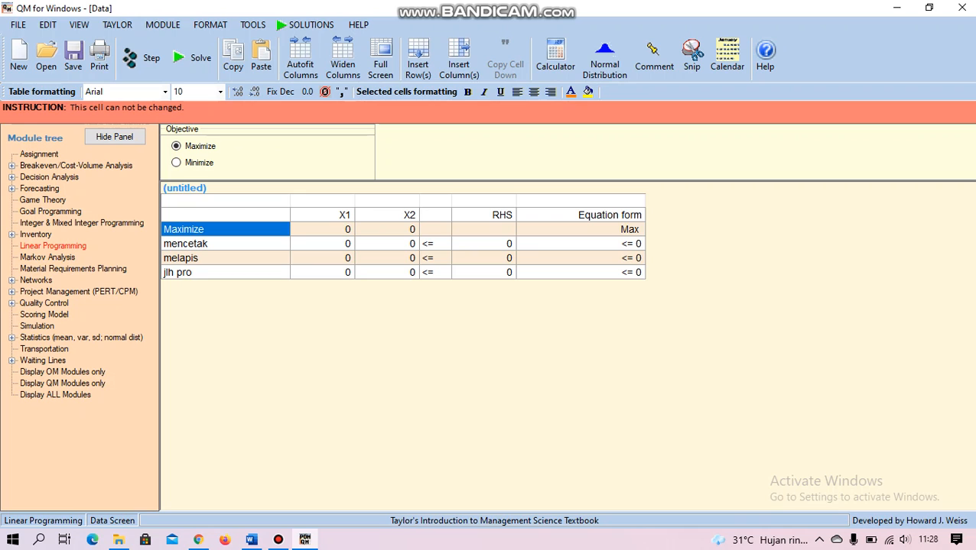
key("Right")
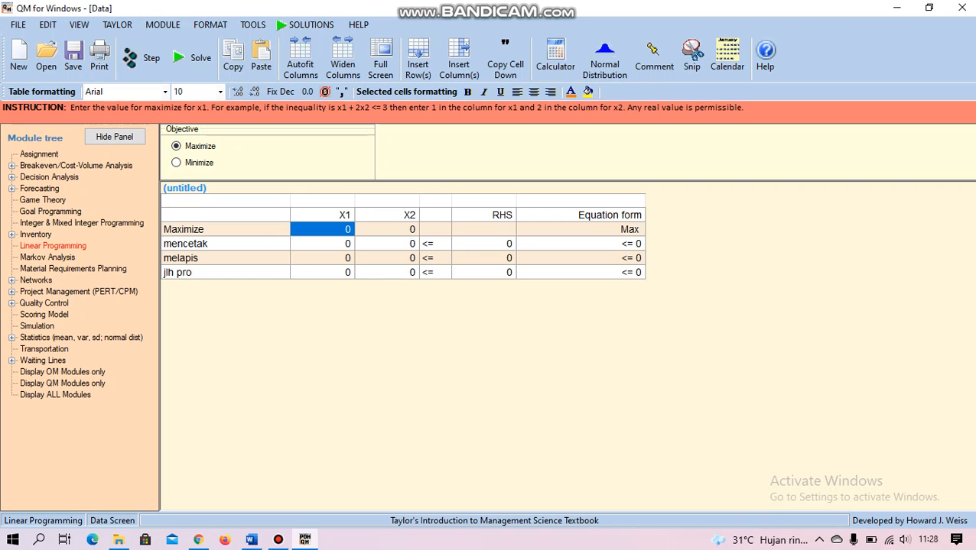
key("Left")
key("Right")
type("800")
key("Return")
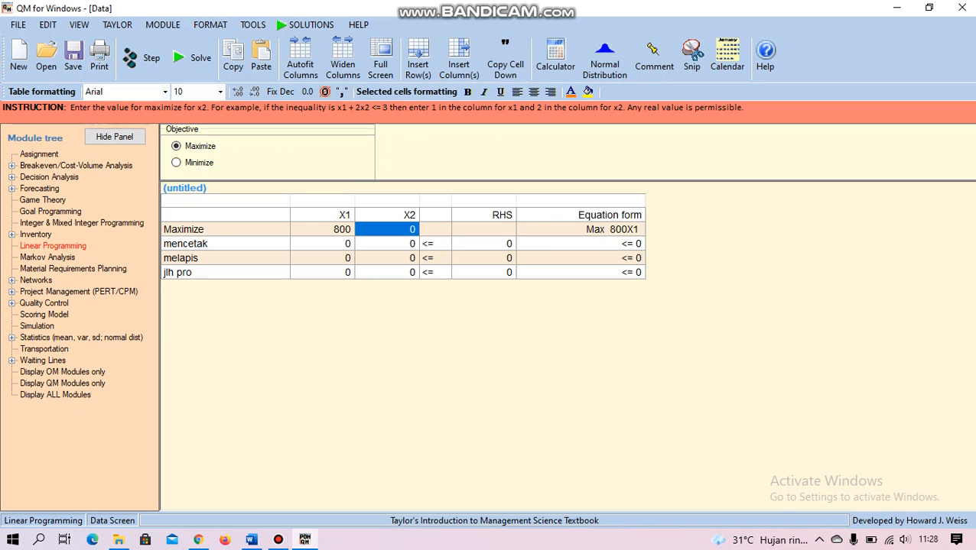
type("900")
key("Return")
Enter the mencetak constraint's coefficients: 2 for X1 and 4 for X2.
key("Left")
key("Right")
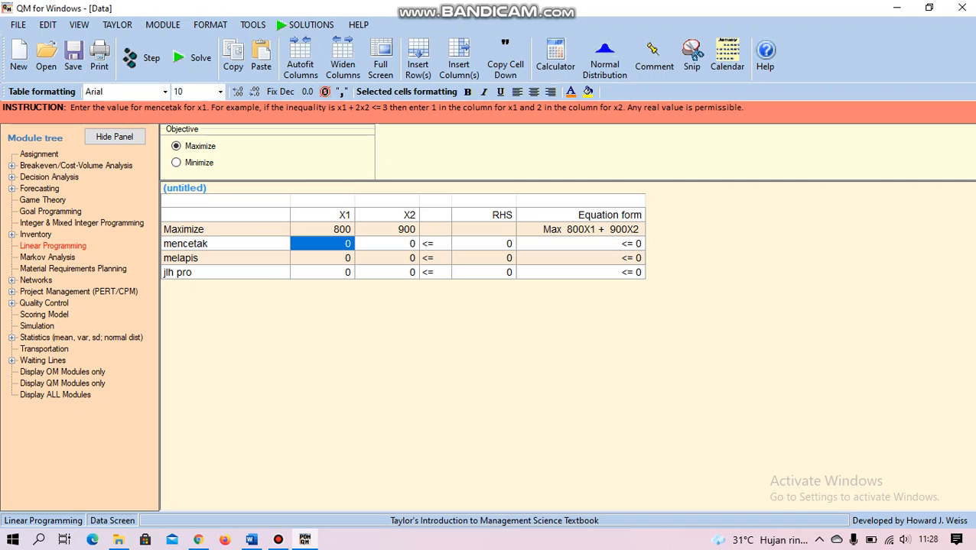
type("2")
key("Tab")
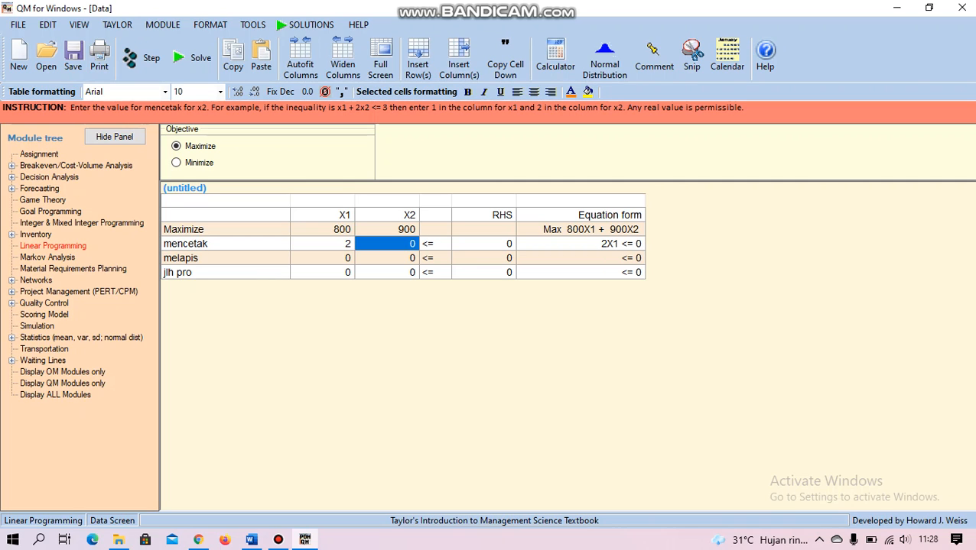
key("Left")
key("Right")
type("4")
key("Down")
Enter the melapis constraint's coefficients: 4 for X1 and 2 for X2.
key("Left")
key("Left")
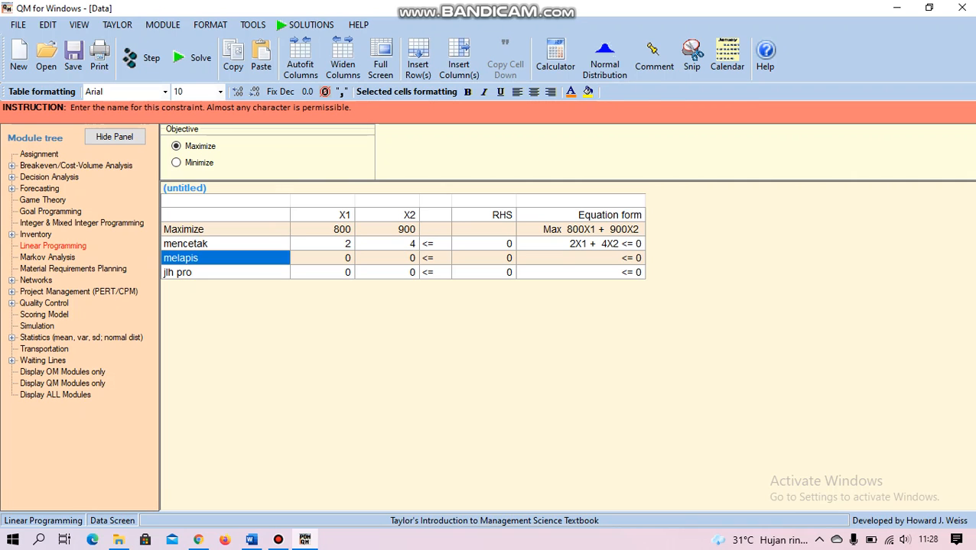
key("Right")
type("4")
key("Tab")
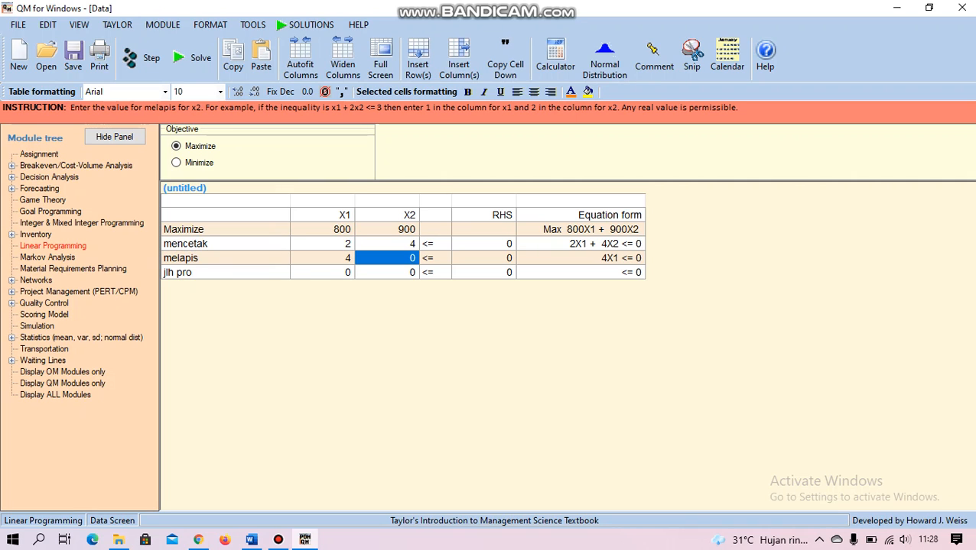
type("2")
key("Down")
Enter the jlh pro constraint's coefficients: 1 for X1 and 1 for X2.
key("Left")
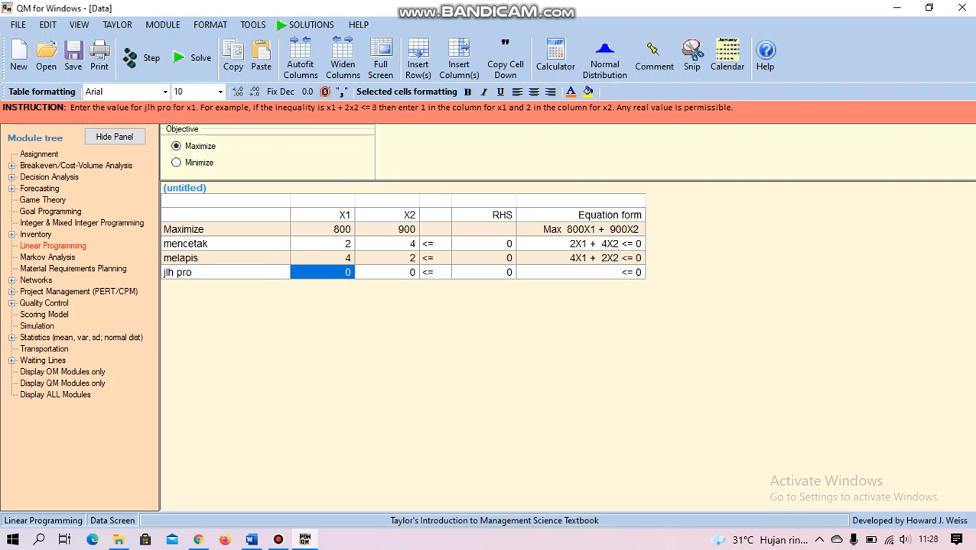
type("1")
key("Tab")
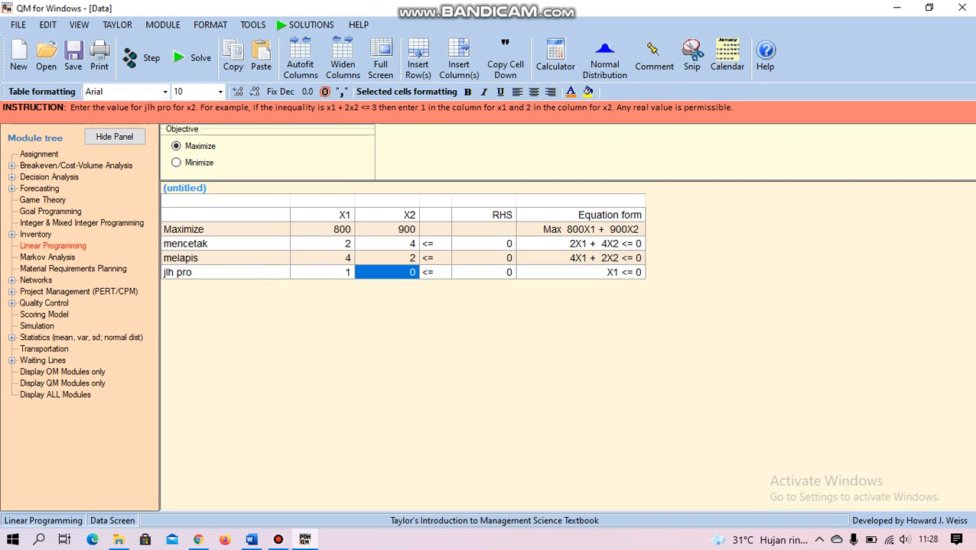
type("1")
key("Tab")
Check the inequality sign of the mencetak, melapis and jlh pro constraints.
key("Up")
key("Up")
key("Down")
key("Down")
key("Up")
key("Up")
key("Up")
key("Down")
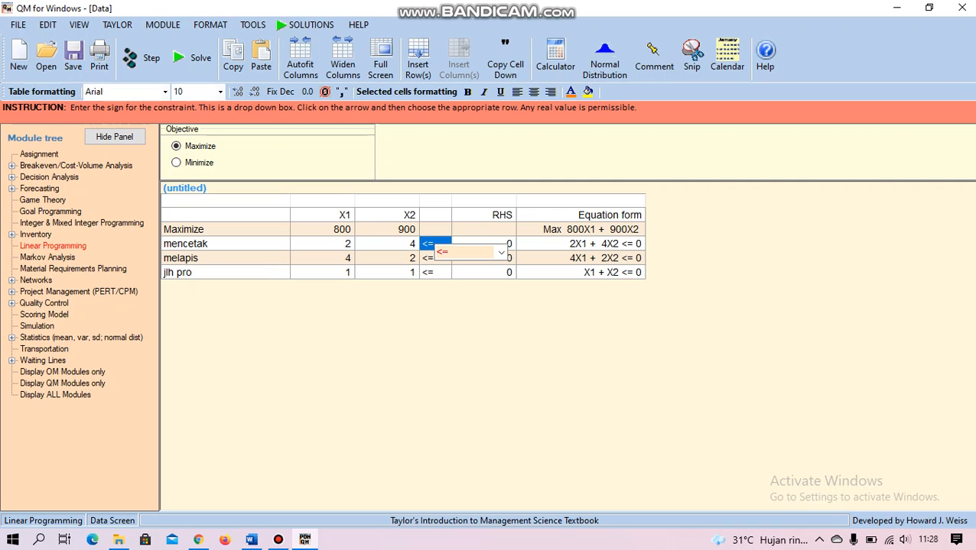
key("Down")
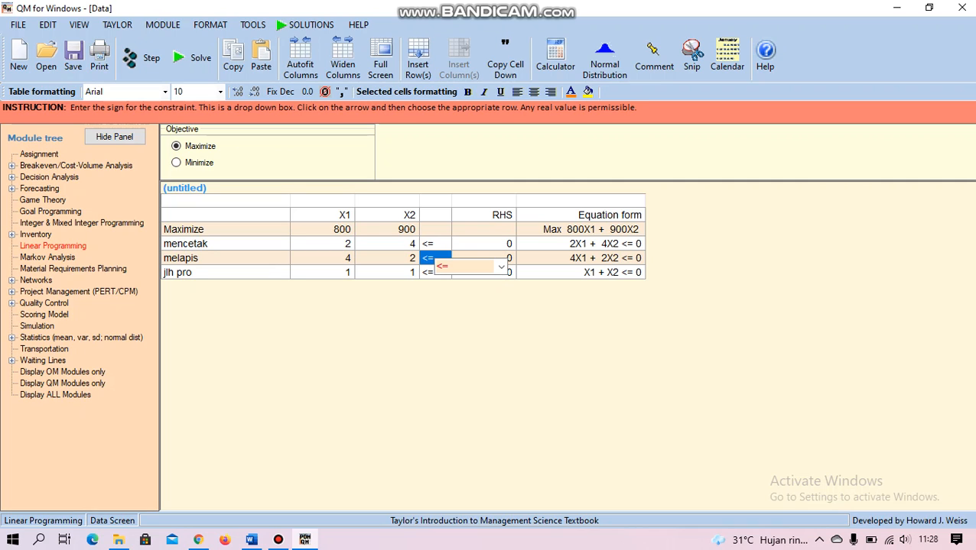
key("Down")
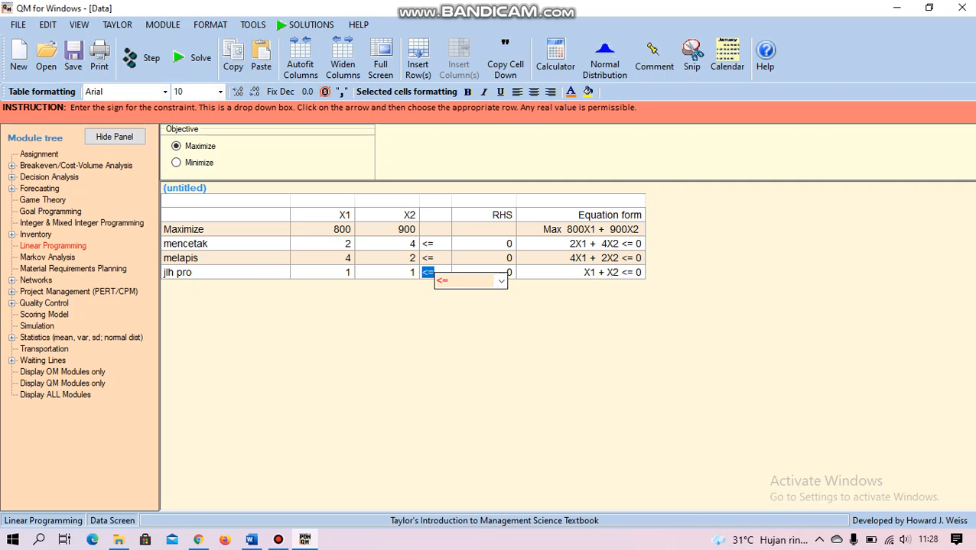
left_click(501, 281)
left_click(500, 281)
left_click(466, 295)
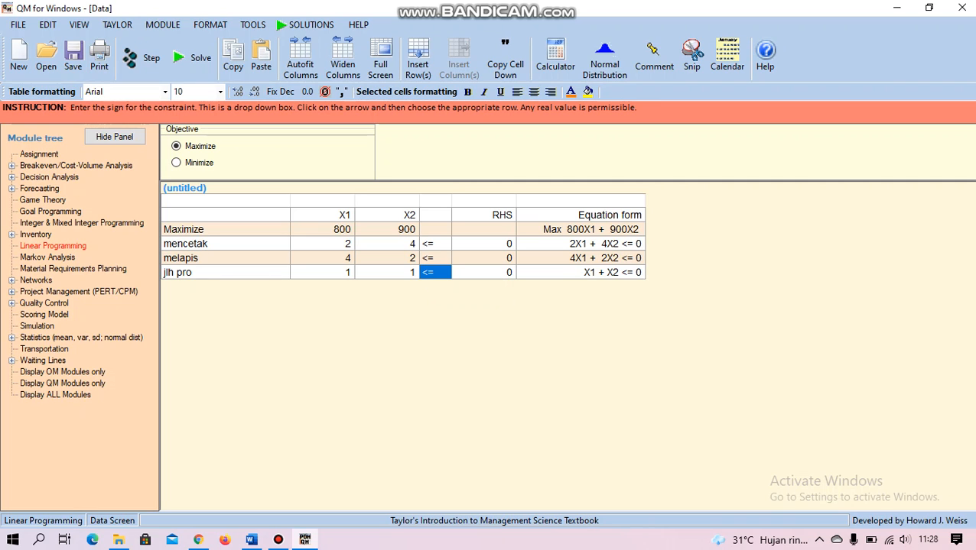
left_click(435, 273)
key("BackSpace")
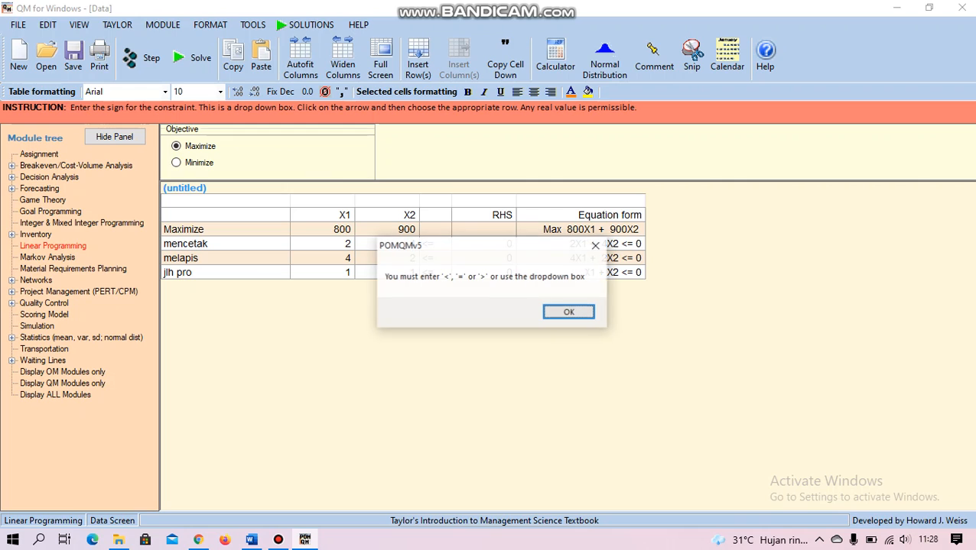
key("Return")
Try to enter >= directly as the sign of the jlh pro constraint.
key("Left")
key("Right")
key("Right")
key("BackSpace")
key("BackSpace")
type(">=")
key("Tab")
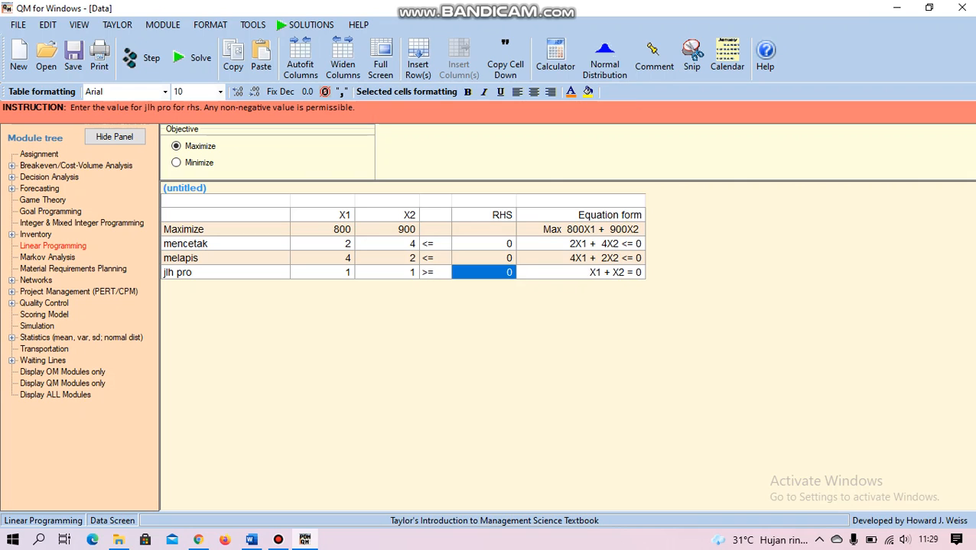
Choose >= from the available signs for the jlh pro constraint and check its equation form.
key("Up")
key("Down")
key("Left")
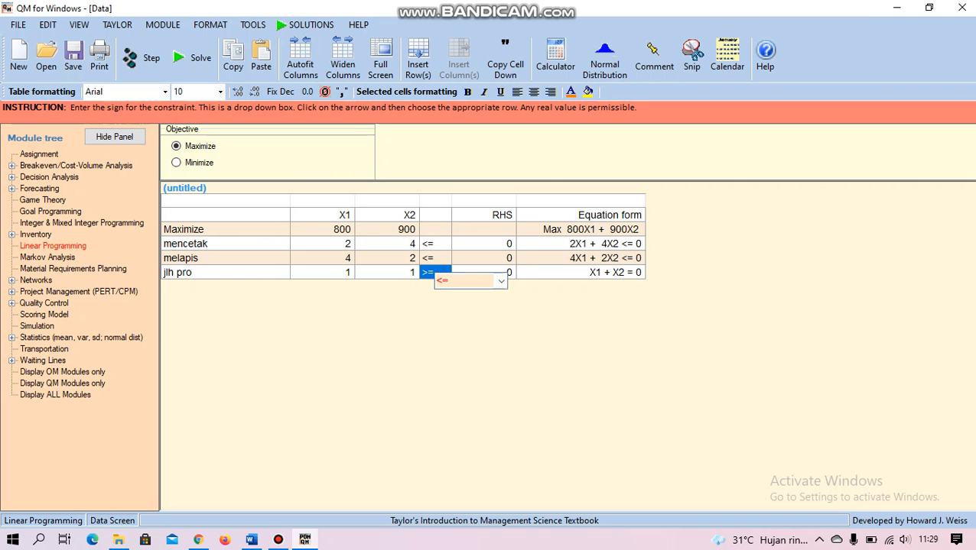
key("alt+Down")
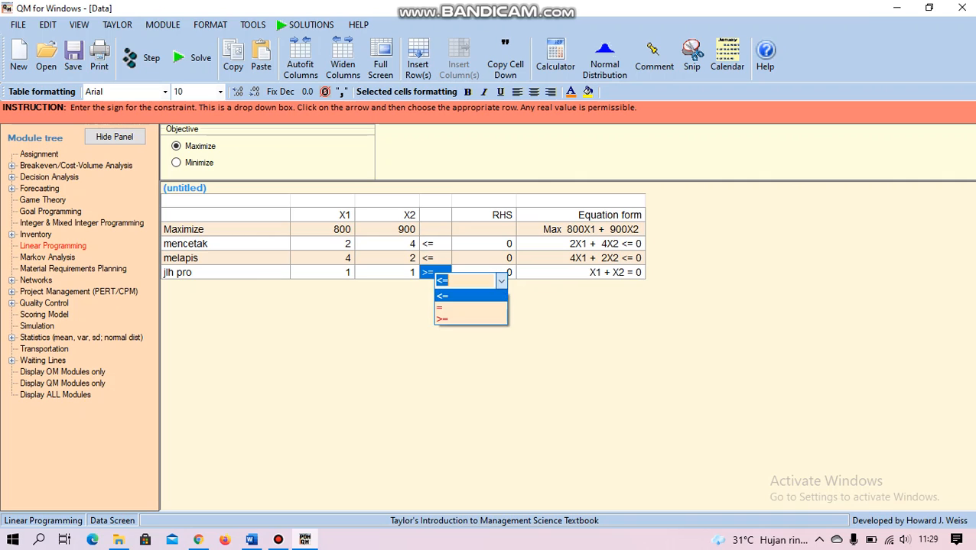
key("Return")
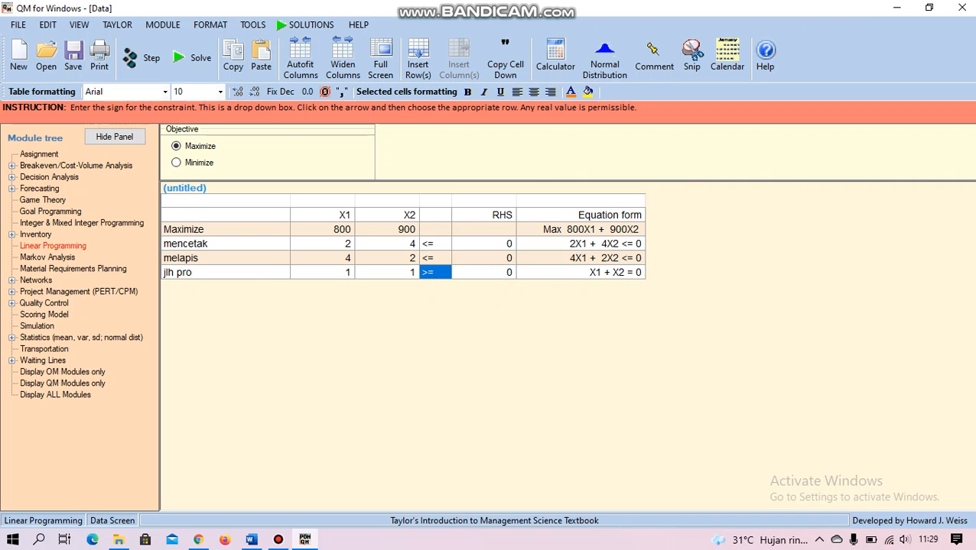
key("Up")
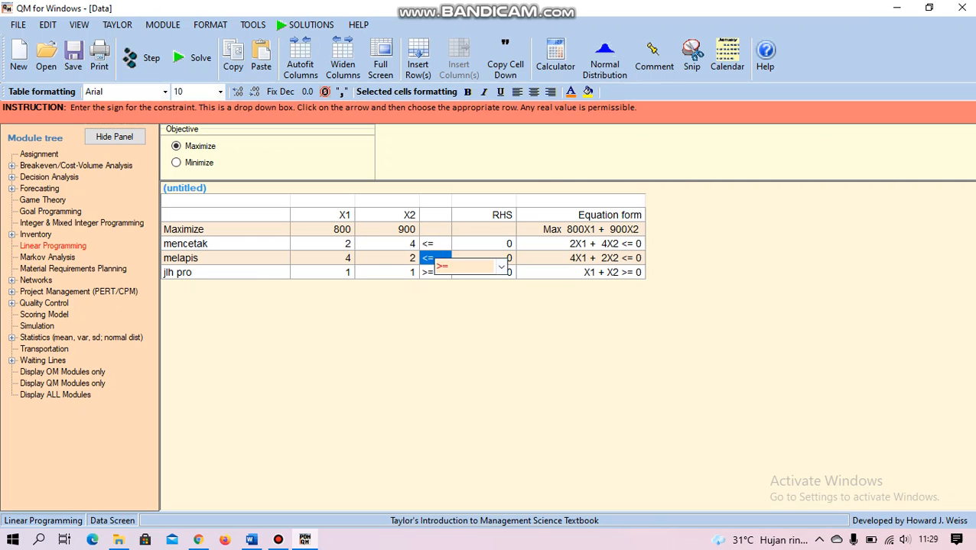
left_click(580, 272)
left_click(434, 272)
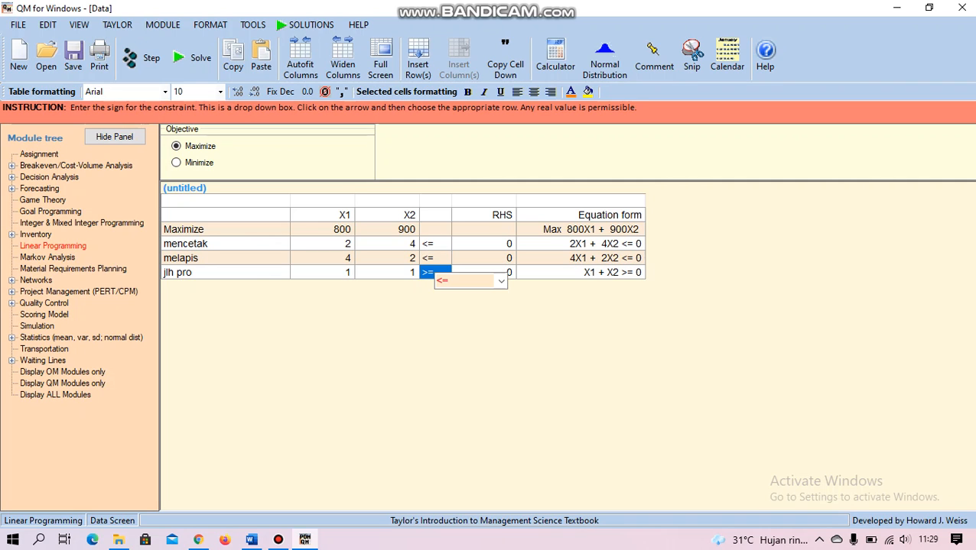
left_click(580, 272)
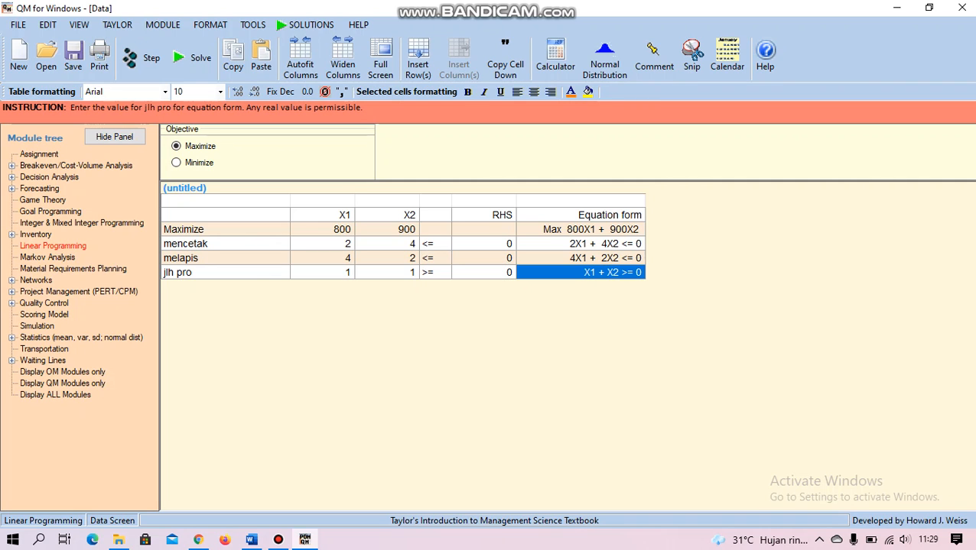
Set the RHS to 30 for mencetak, 30 for melapis and 9 for jlh pro, and solve the problem.
left_click(483, 244)
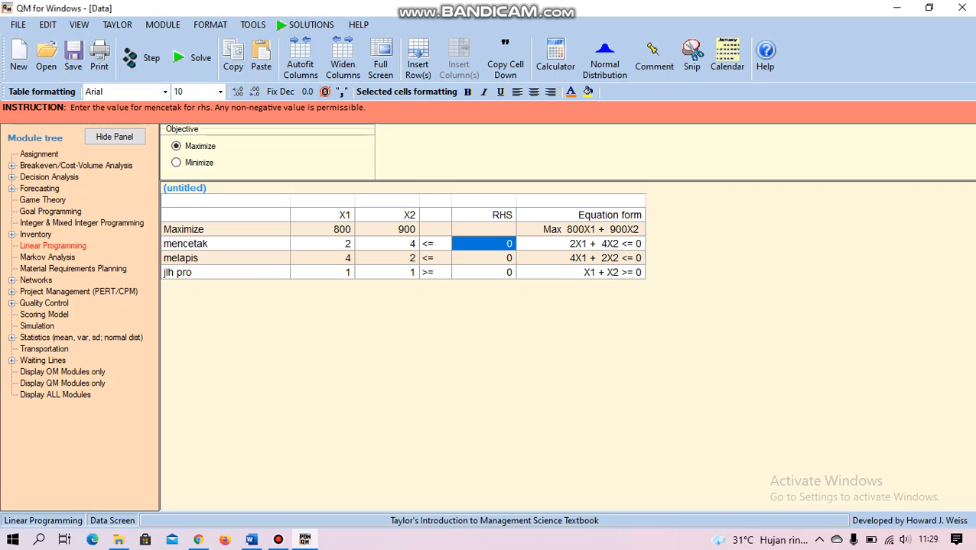
type("30")
key("Return")
type("30")
key("Return")
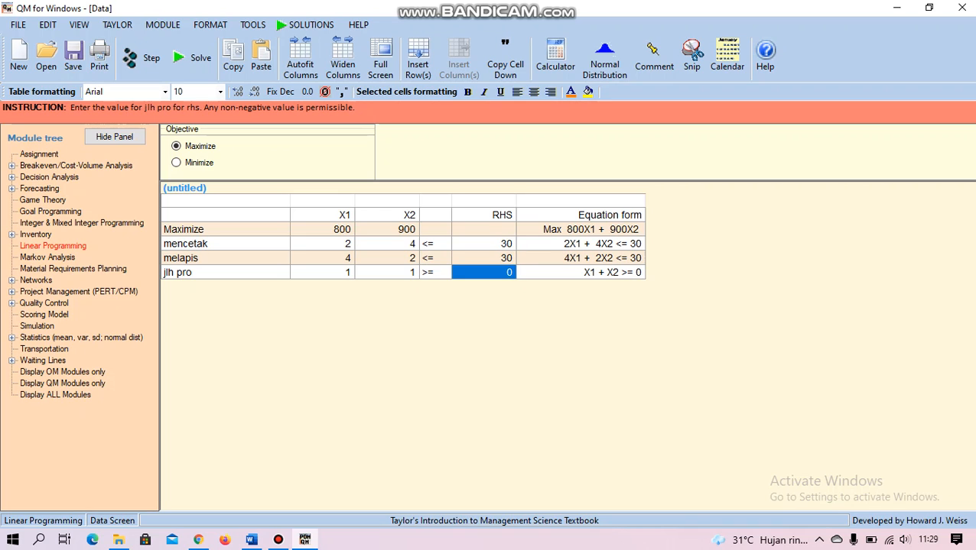
type("9")
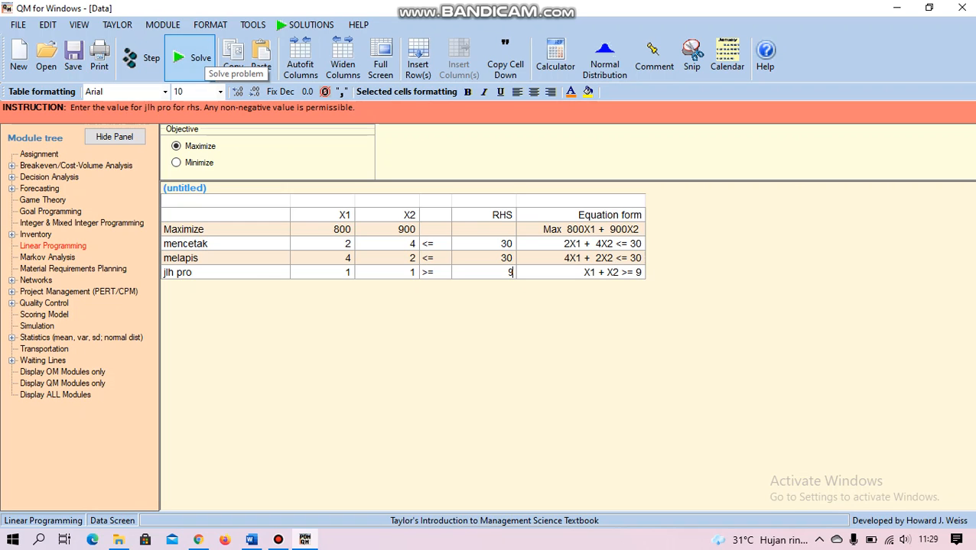
left_click(197, 60)
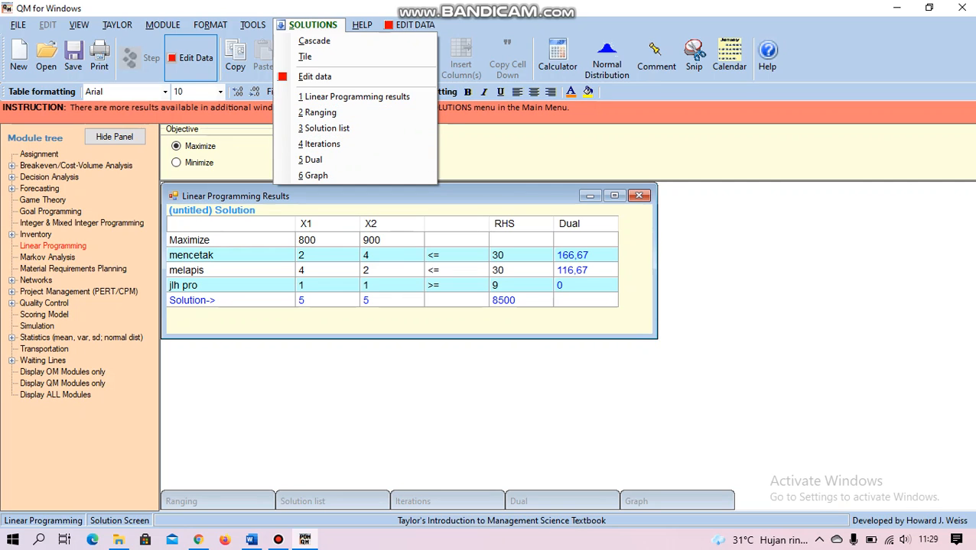
Examine X1, X2 and the objective value in the Solution row, and open the Ranging results.
left_click(312, 25)
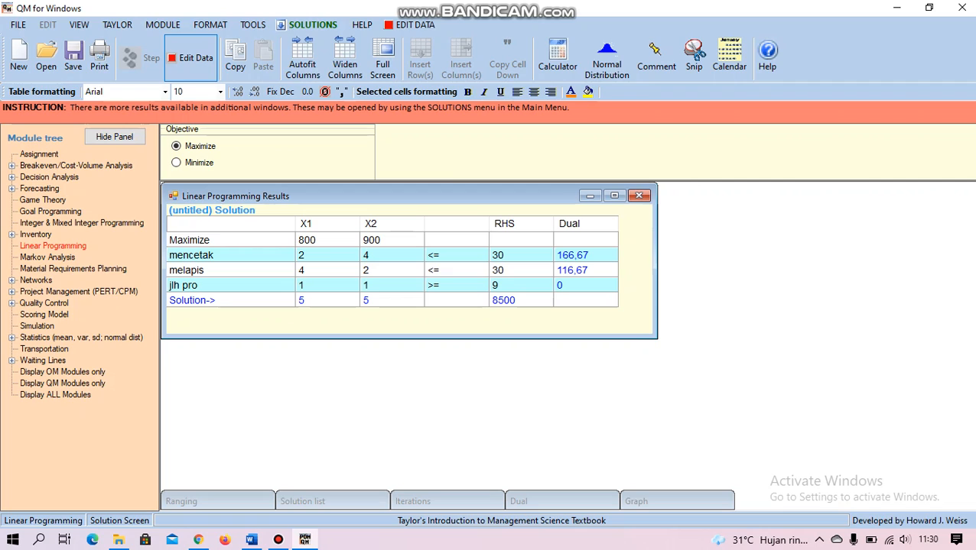
left_click(327, 300)
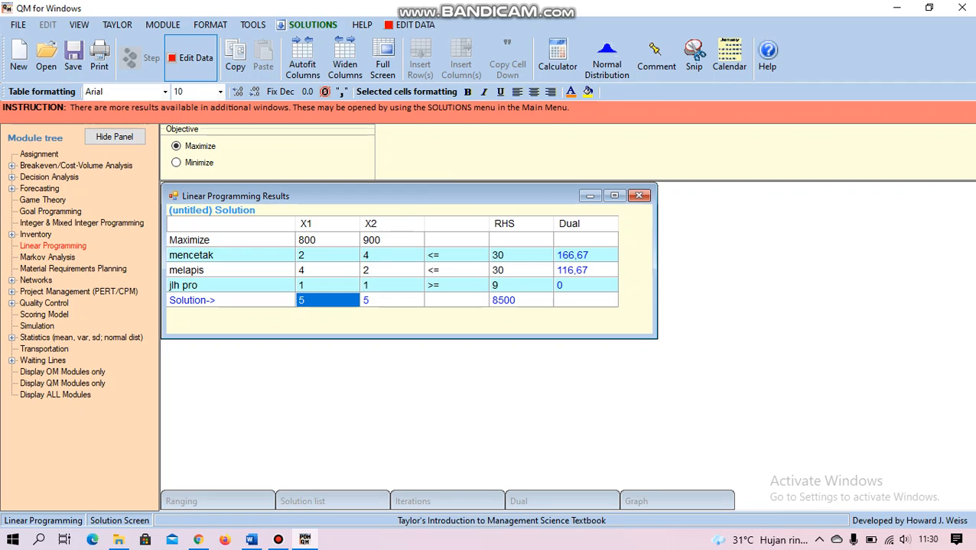
left_click(391, 300)
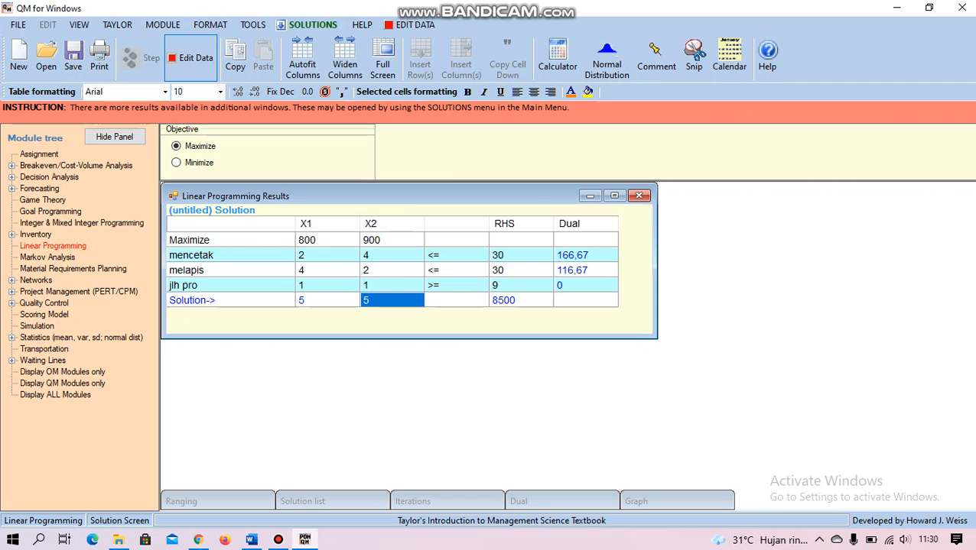
left_click(521, 300)
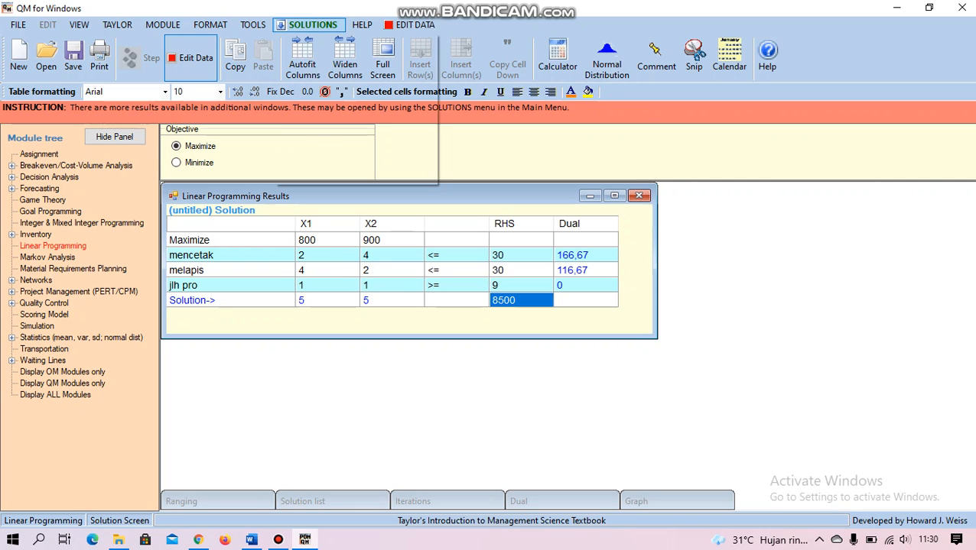
left_click(308, 25)
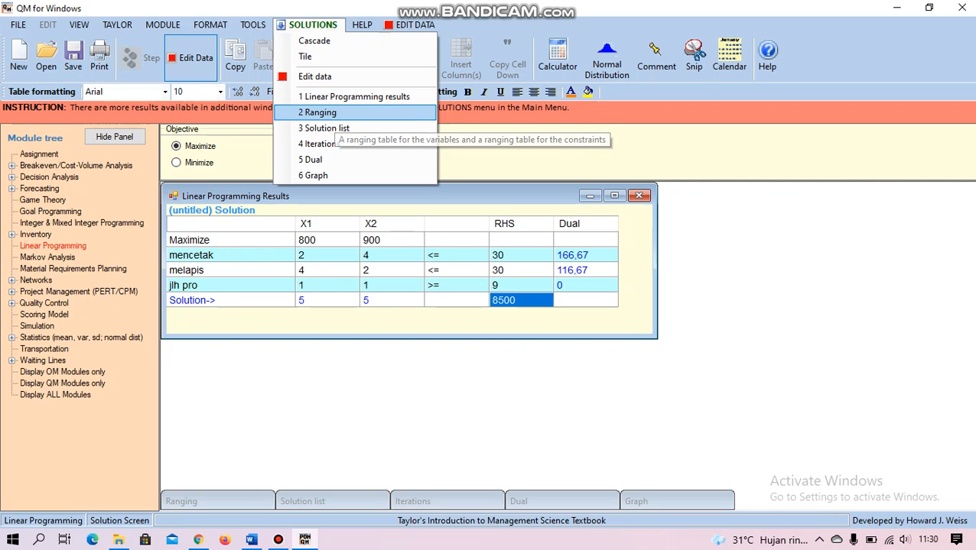
left_click(317, 112)
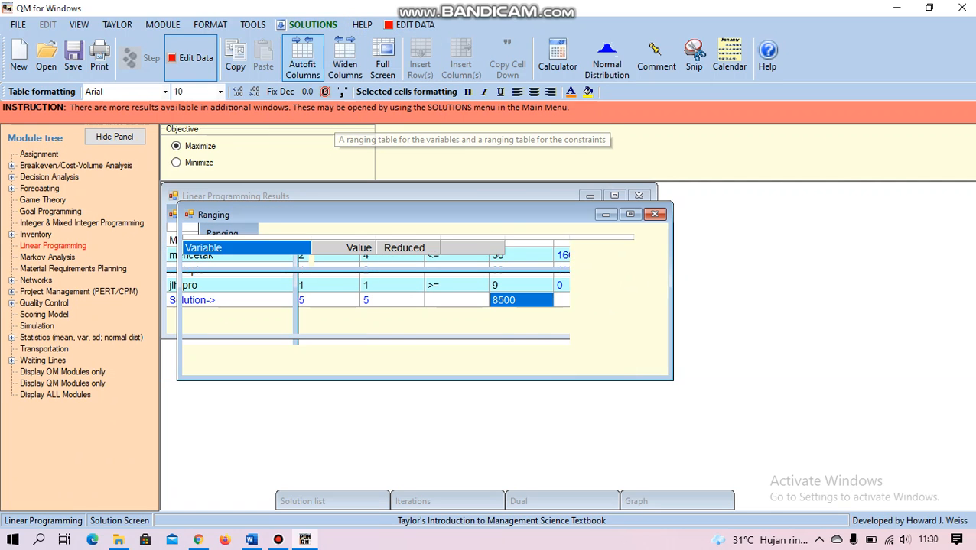
Open the Solution list results and widen the window and its Status column to read every variable's status.
left_click(309, 25)
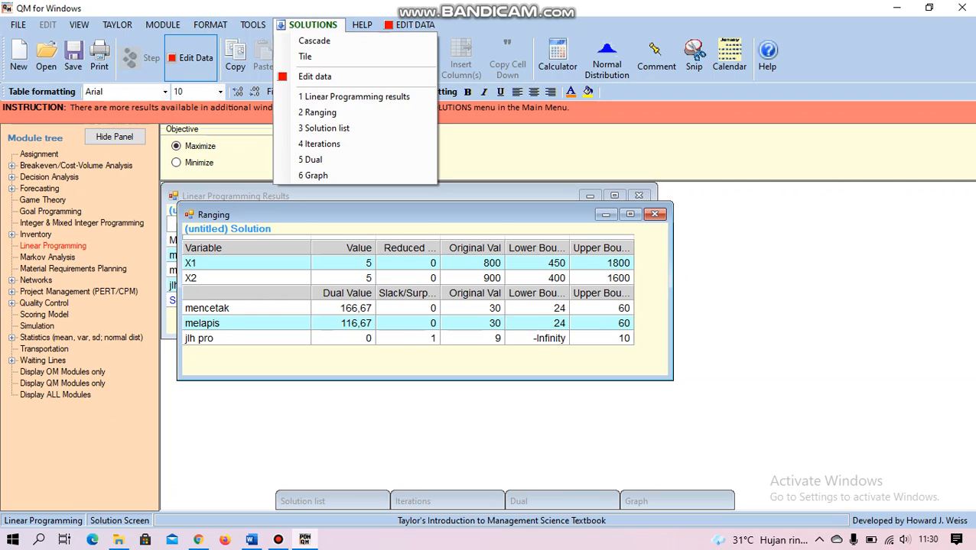
left_click(323, 127)
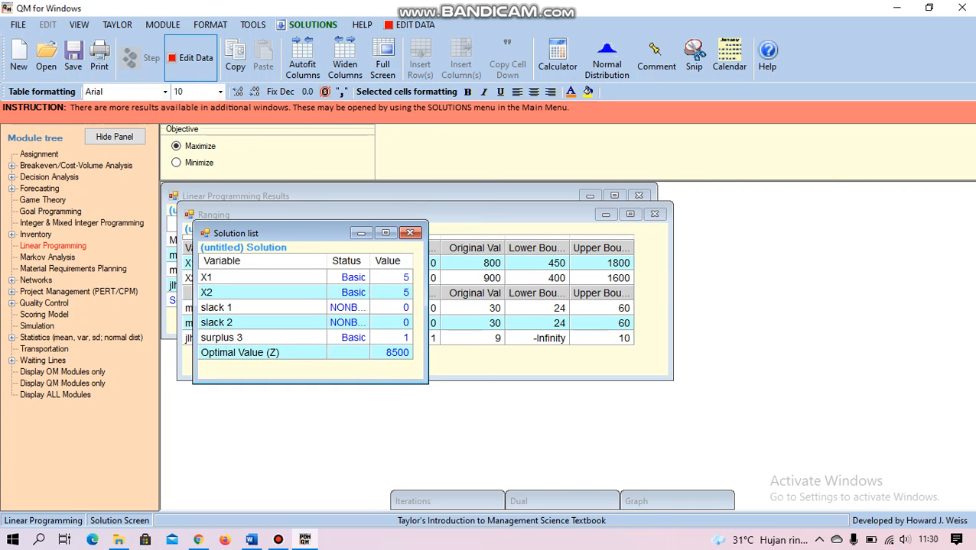
left_click_drag(427, 306, 506, 306)
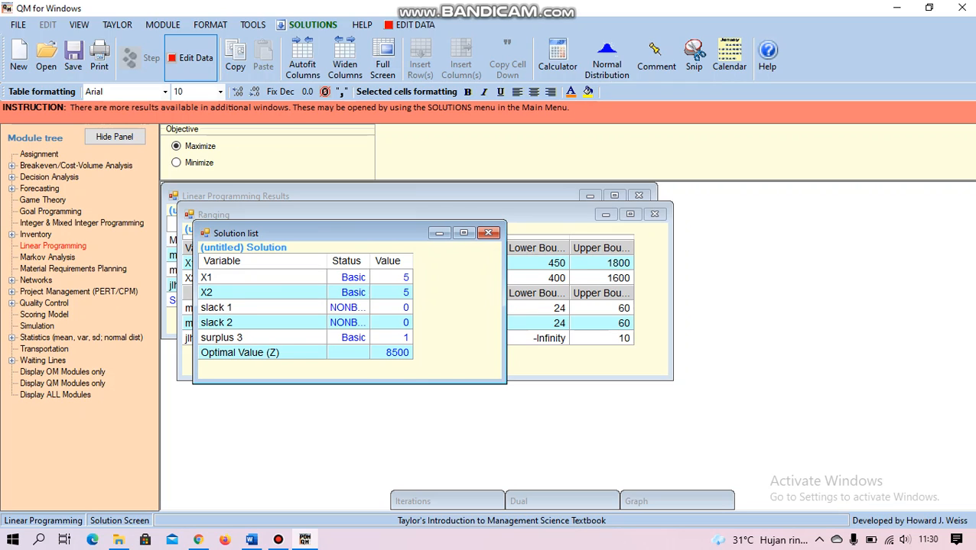
left_click(263, 277)
left_click_drag(370, 262, 394, 261)
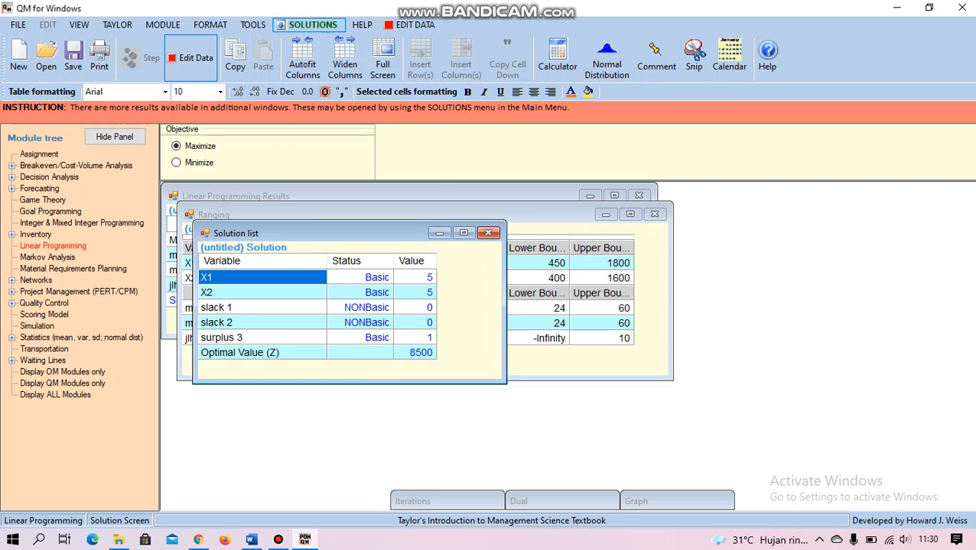
Open the Iterations results at full size and examine all iterations, widening the slack 1 and slack 2 columns.
left_click(306, 25)
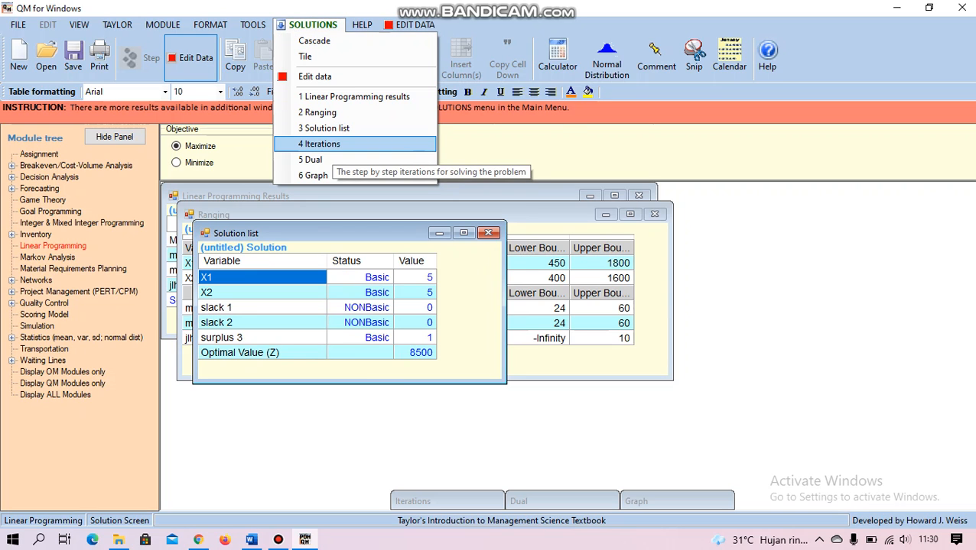
left_click(319, 143)
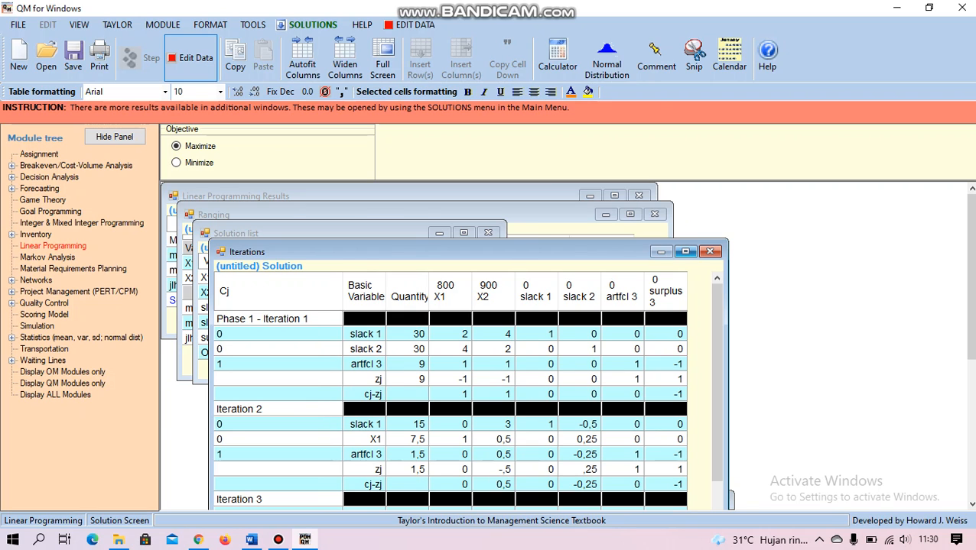
left_click(685, 251)
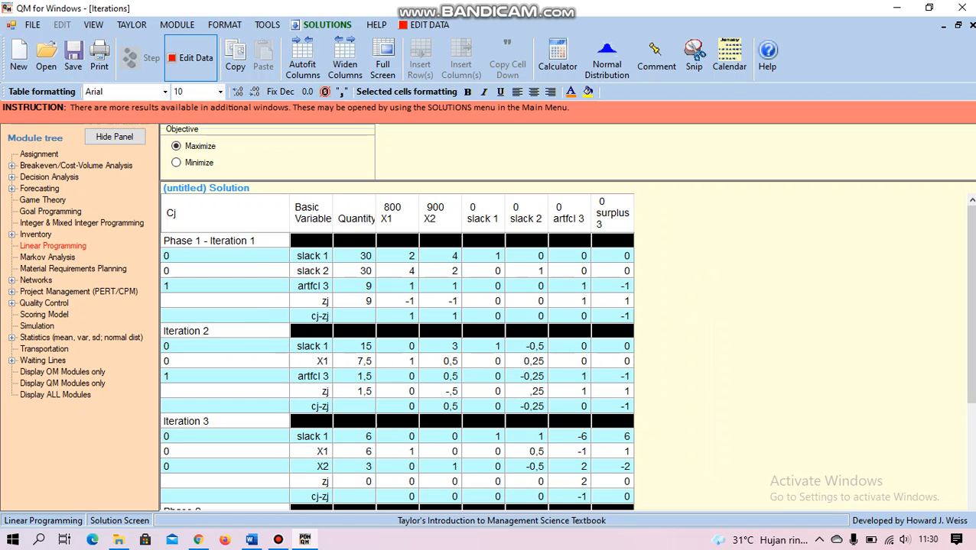
scroll(396, 352, "down", 4)
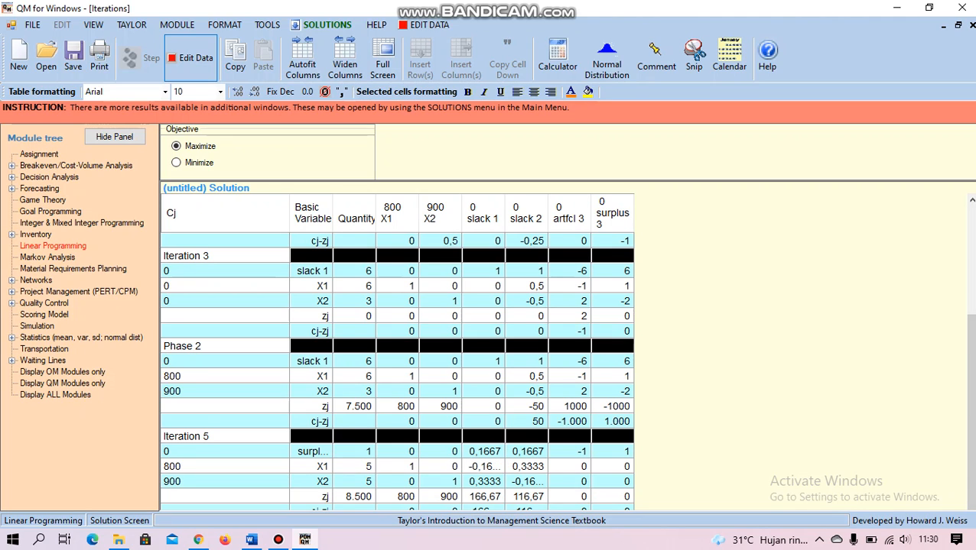
left_click_drag(504, 489, 520, 489)
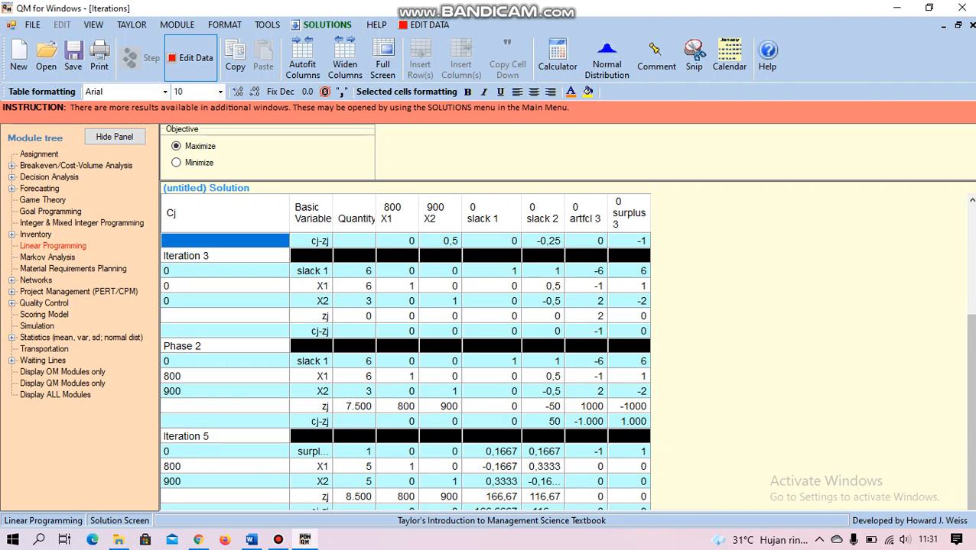
left_click_drag(564, 214, 581, 214)
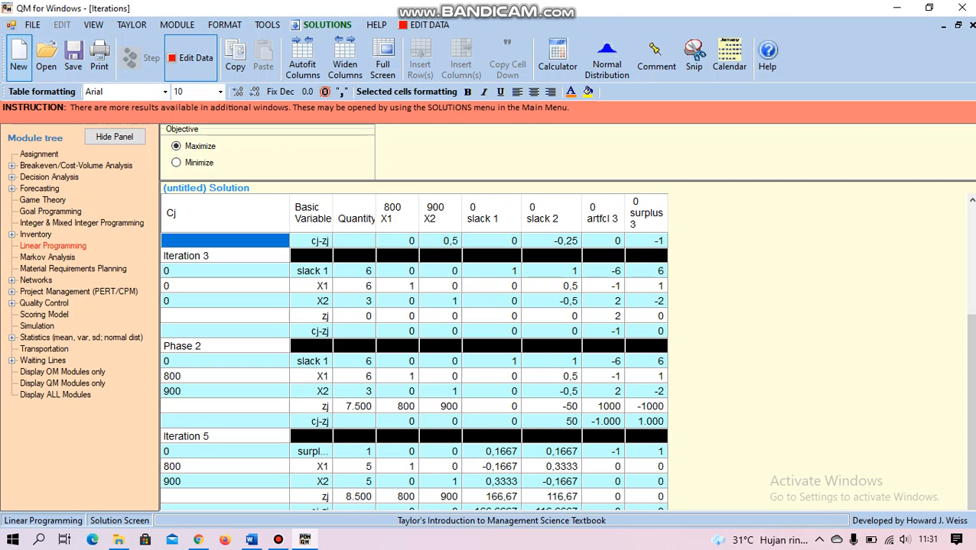
Create a new linear programming maximization data set with 4 constraints and 2 variables, without saving the current data.
left_click(19, 55)
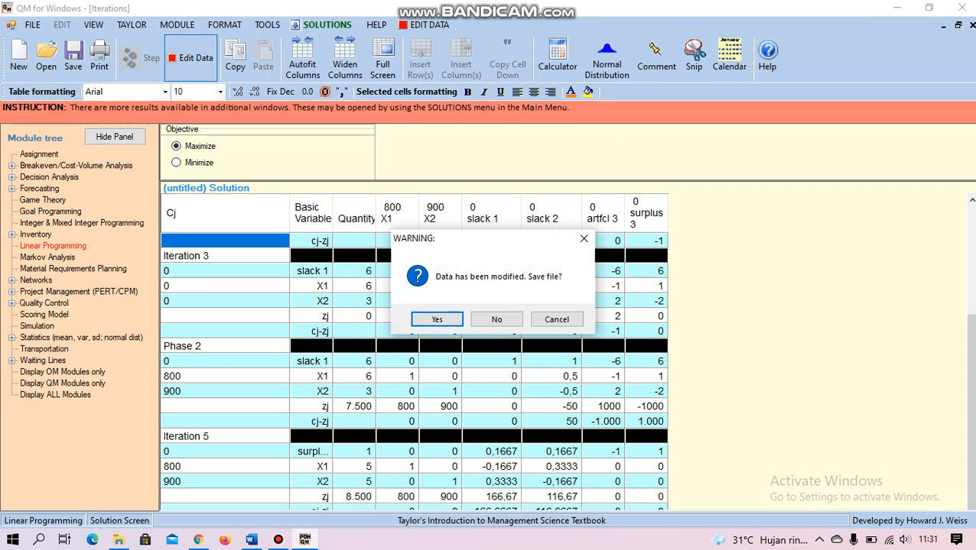
left_click(496, 320)
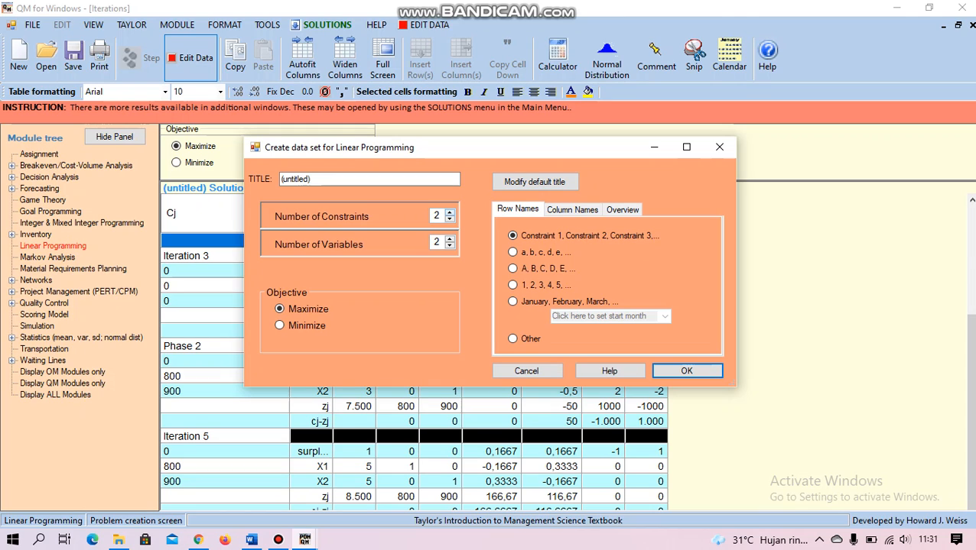
left_click(449, 213)
left_click(449, 213)
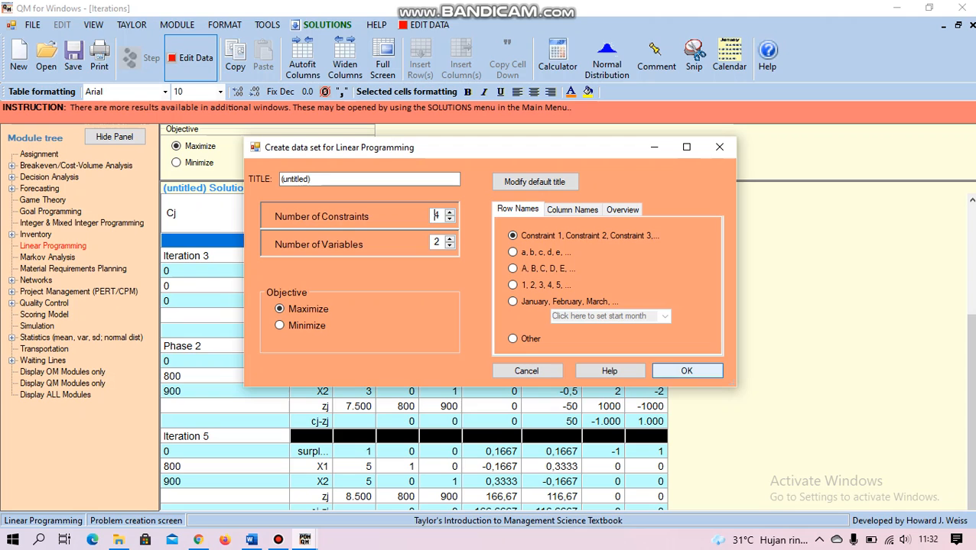
left_click(687, 370)
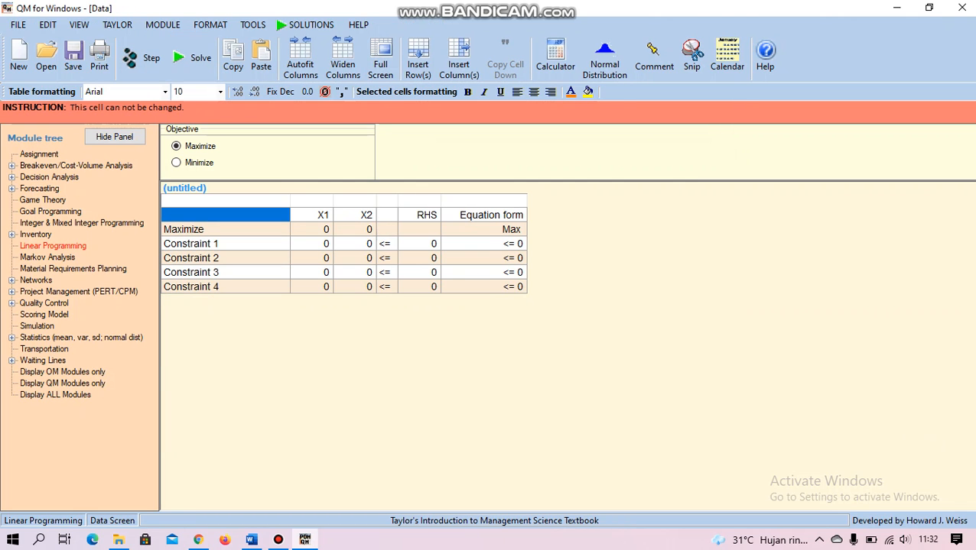
Enter X1 and X2 coefficients of 5 and 6 for Constraint 1, and 20 and 45 for Constraint 2.
left_click(312, 244)
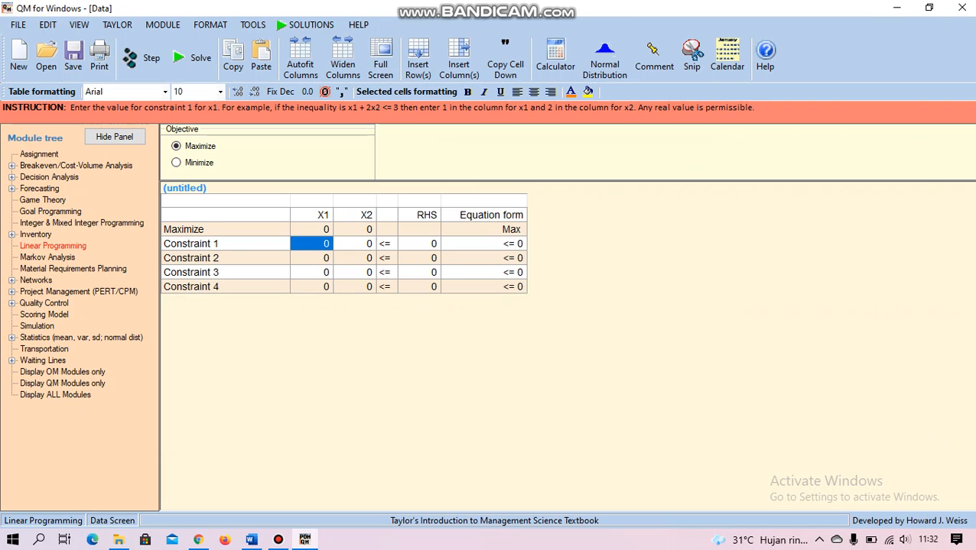
type("5")
key("Tab")
type("6")
key("Return")
key("Left")
type("20")
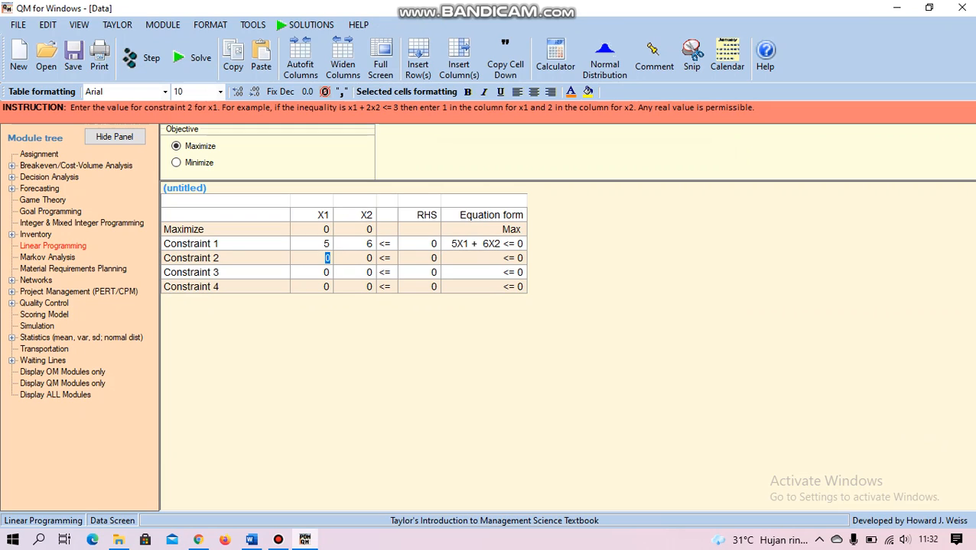
key("Right")
type("45")
key("Return")
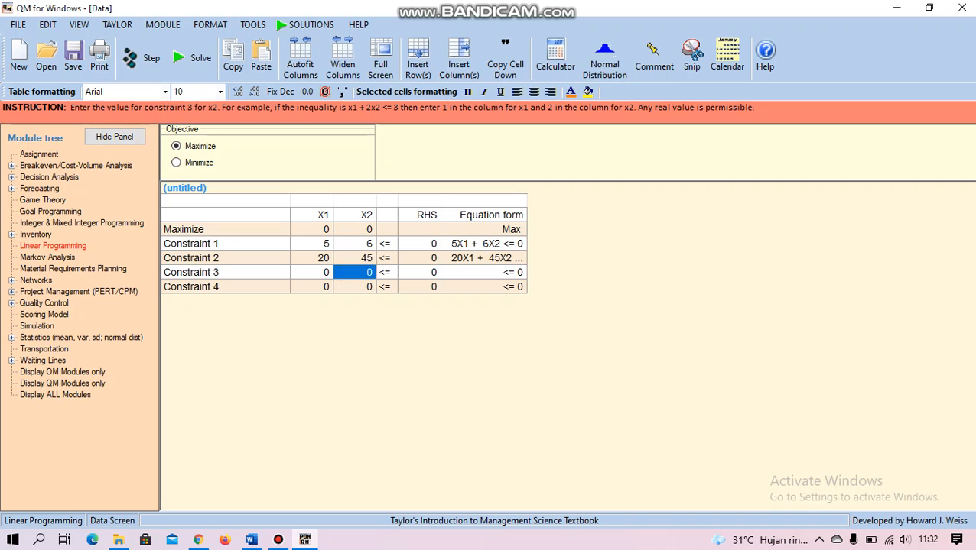
Enter X1 and X2 coefficients of 60 and 20 for Constraint 3, and 1 and 4 for Constraint 4.
key("Left")
type("2")
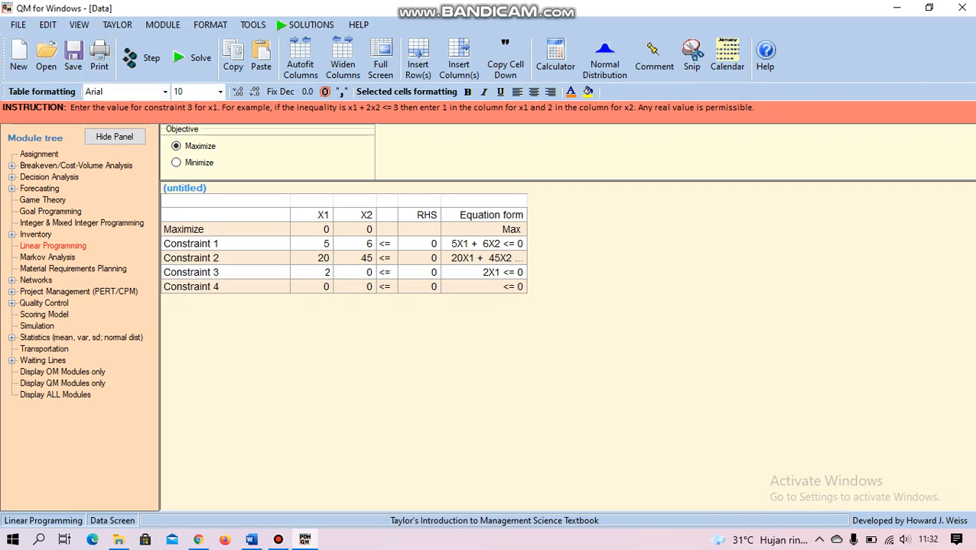
key("Right")
key("Left")
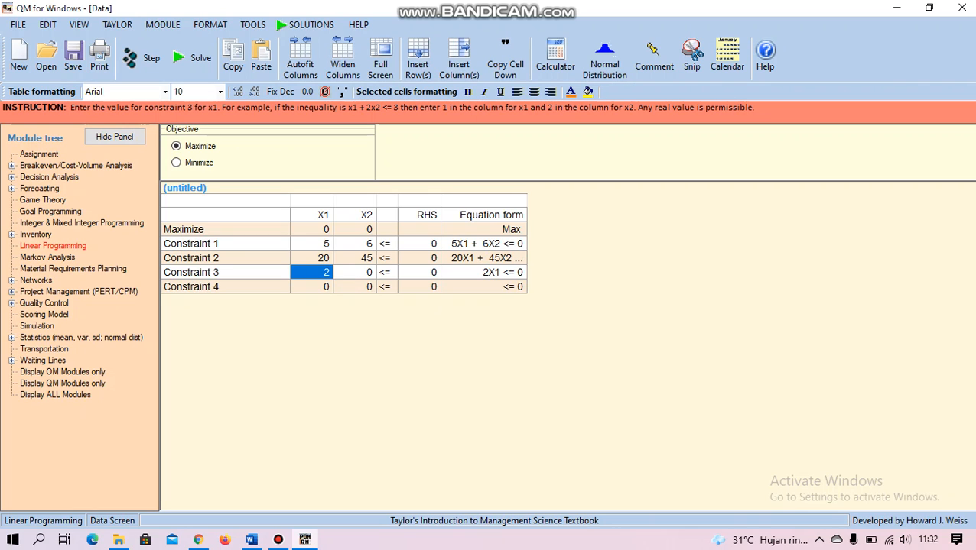
type("60")
key("Right")
type("20")
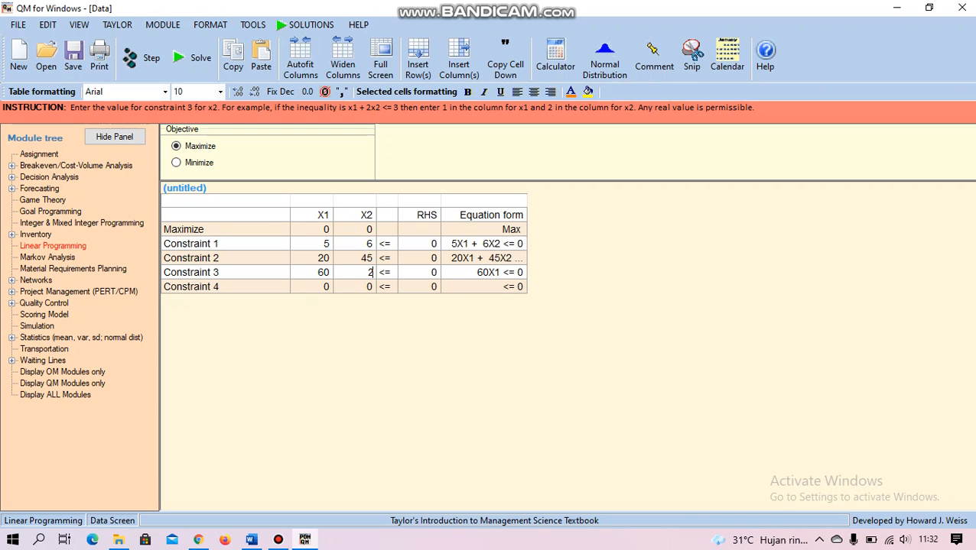
key("Return")
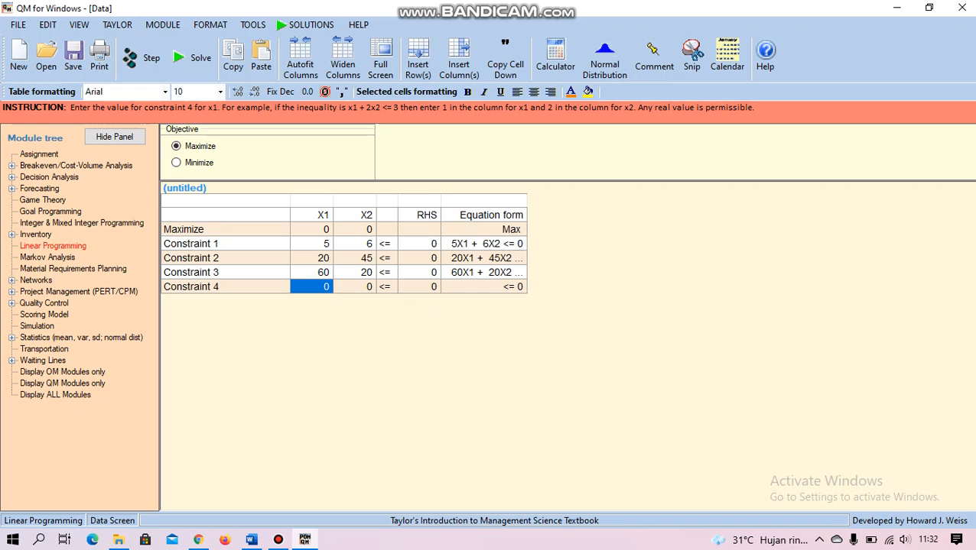
type("1")
key("Right")
type("4")
key("Right")
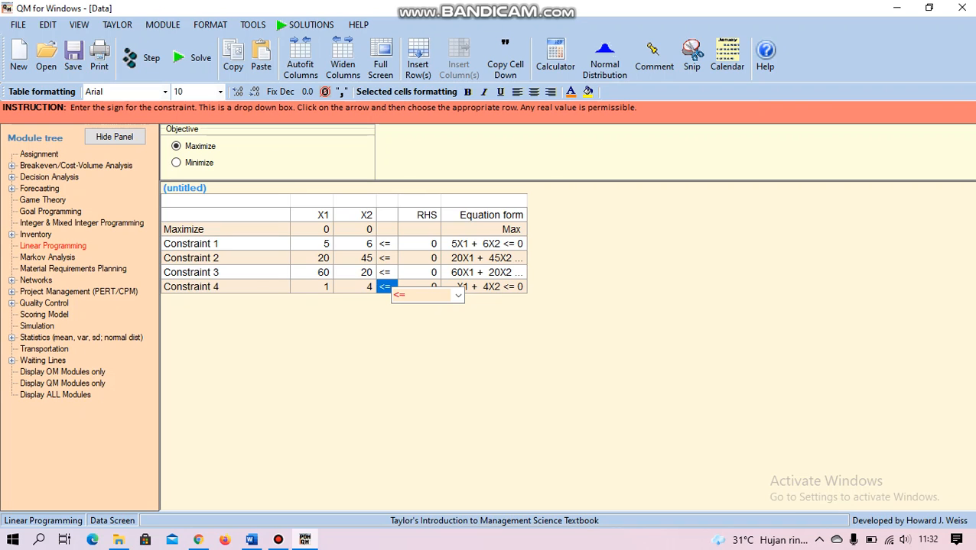
Change the signs of Constraint 1 and Constraint 3 to >=.
left_click(386, 244)
left_click(458, 252)
left_click(421, 290)
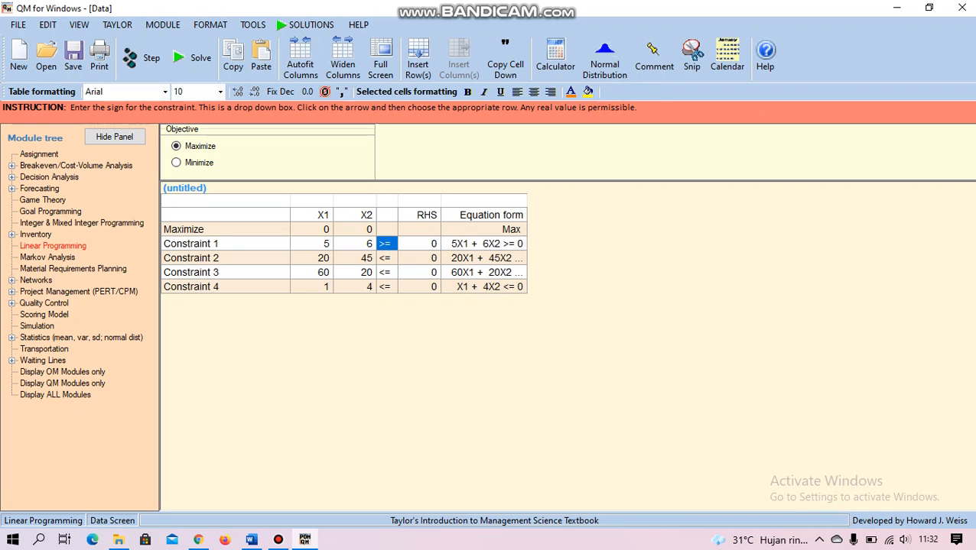
left_click(386, 272)
left_click(458, 281)
left_click(421, 320)
Set the RHS of Constraints 1 to 4 to 20, 40, 70 and 10, and widen the Equation form column.
left_click(419, 244)
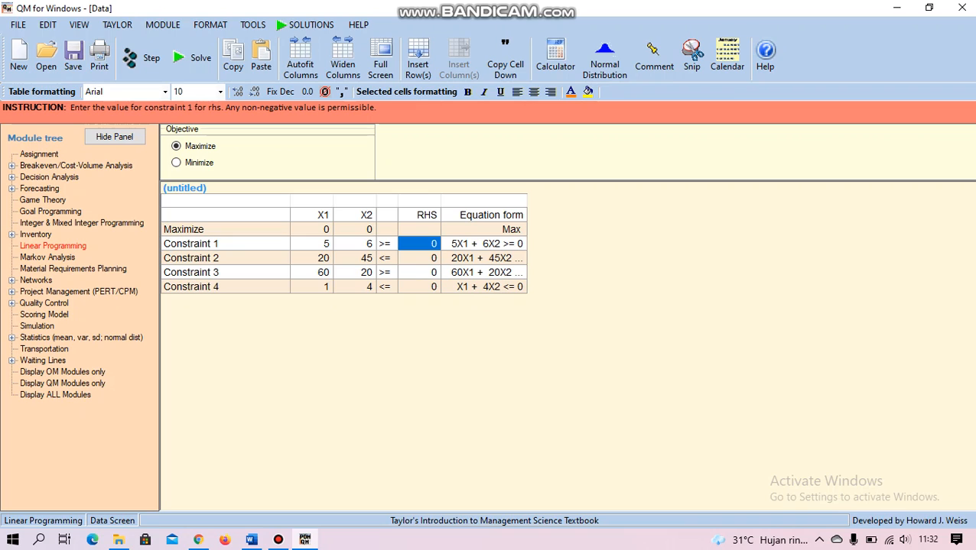
type("20")
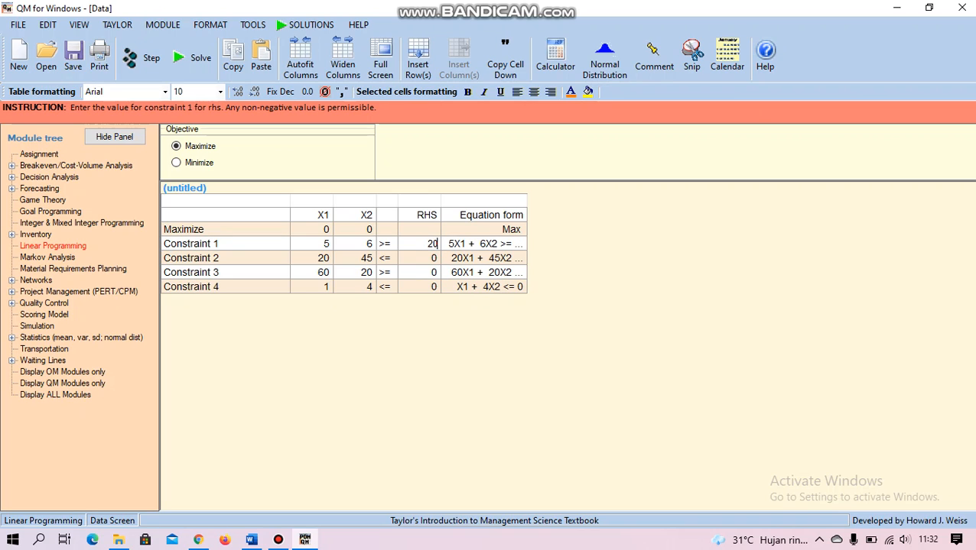
key("Return")
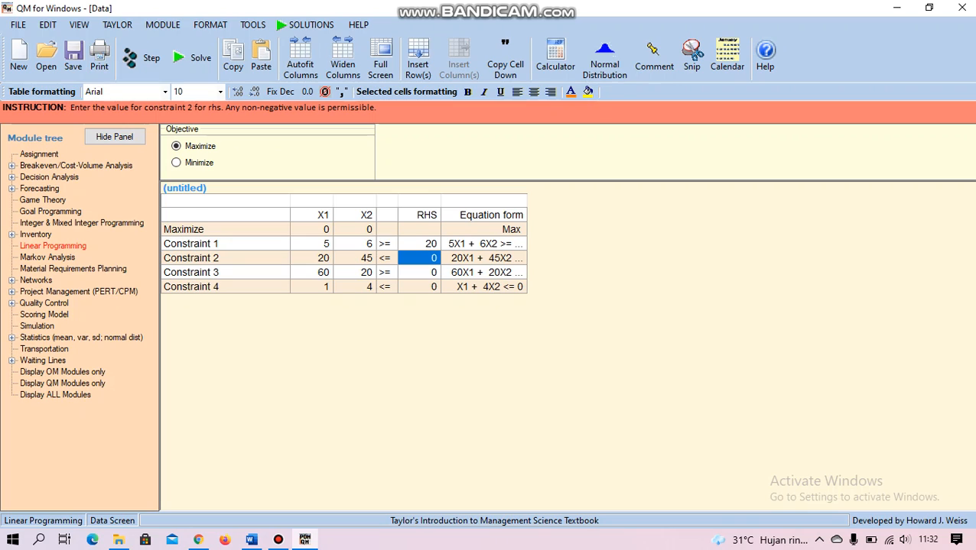
type("40")
key("Return")
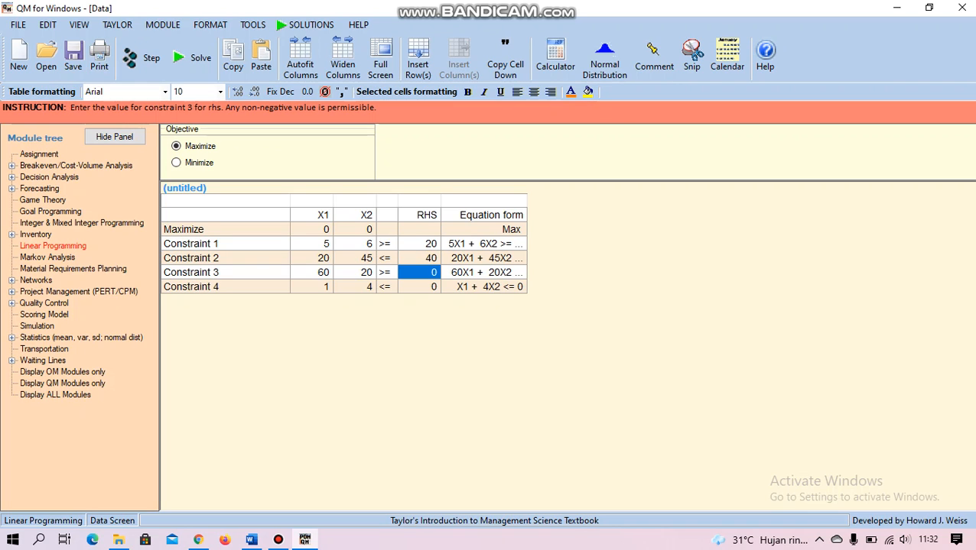
type("70")
key("Return")
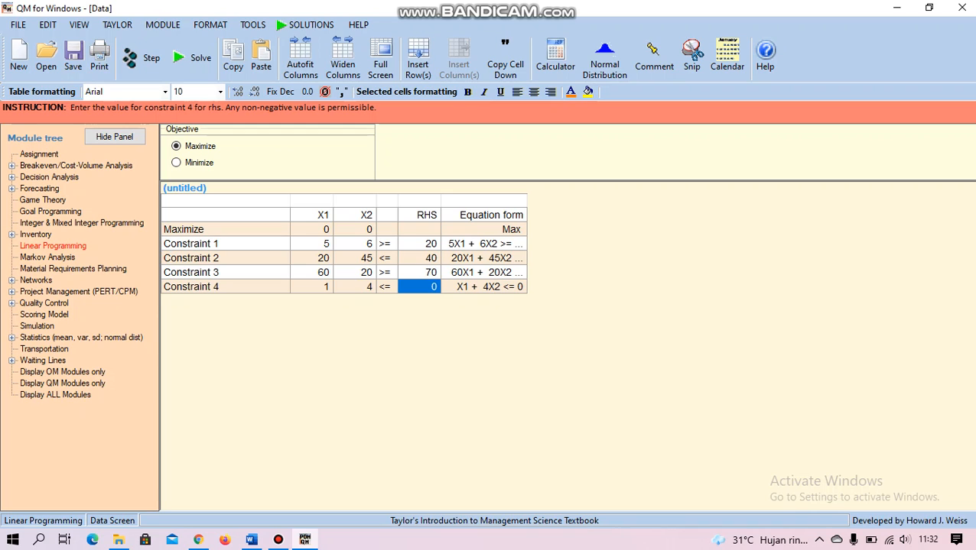
type("10")
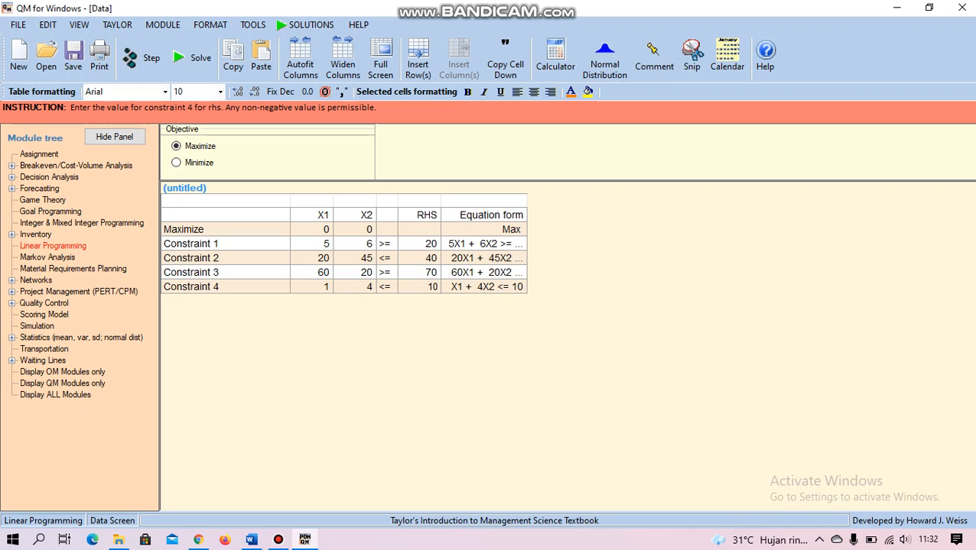
left_click_drag(526, 215, 572, 215)
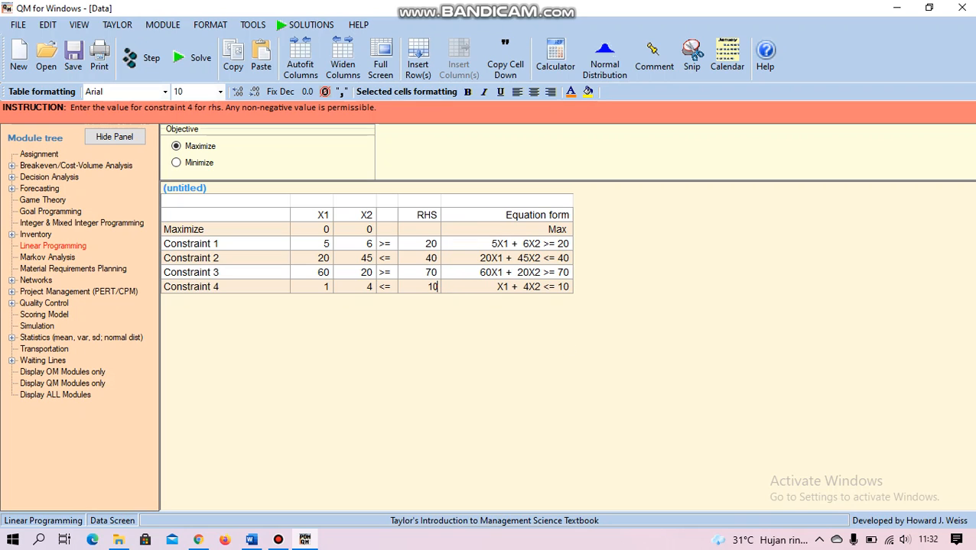
Solve the four-constraint problem and bring the Linear Programming Results to the front.
left_click(191, 58)
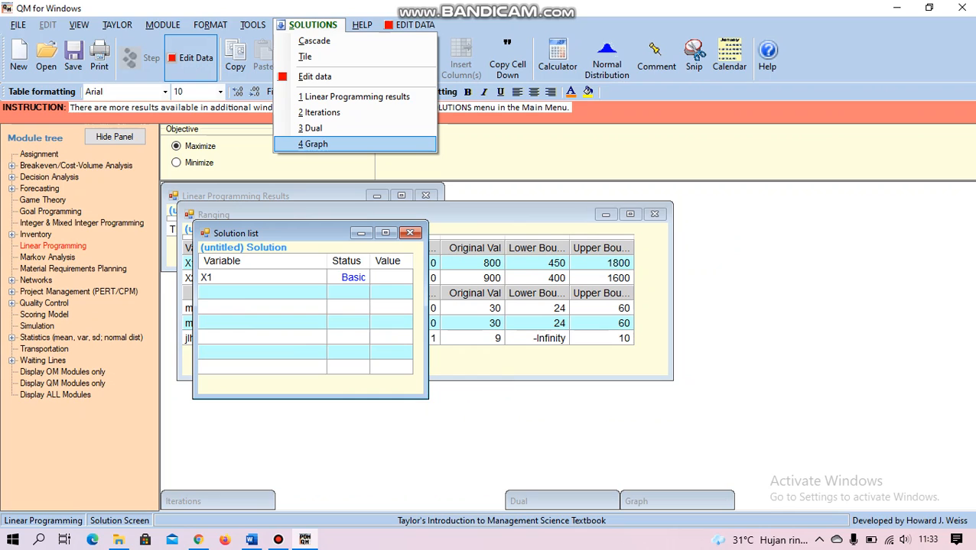
left_click(294, 197)
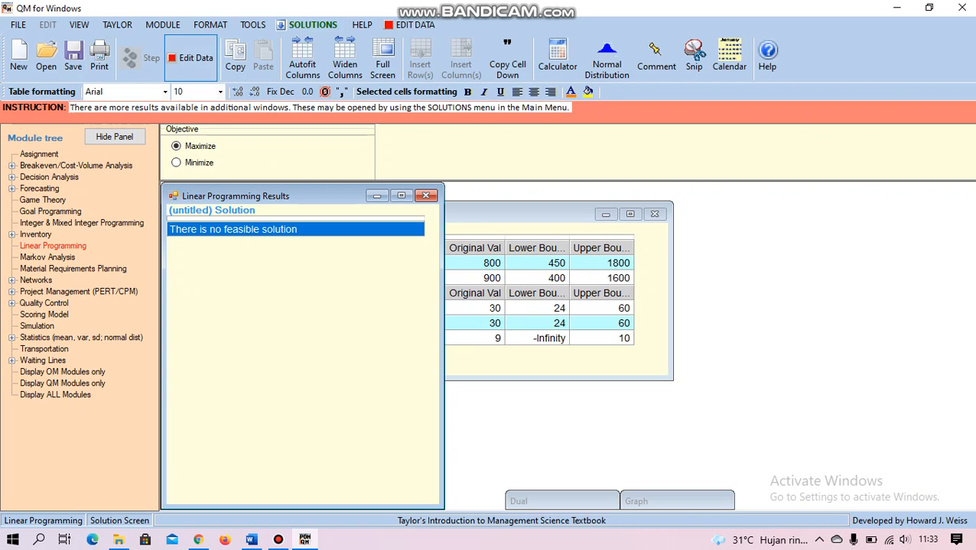
Return to the problem data and set the X1 coefficient of Constraint 2 to 15.
left_click(191, 58)
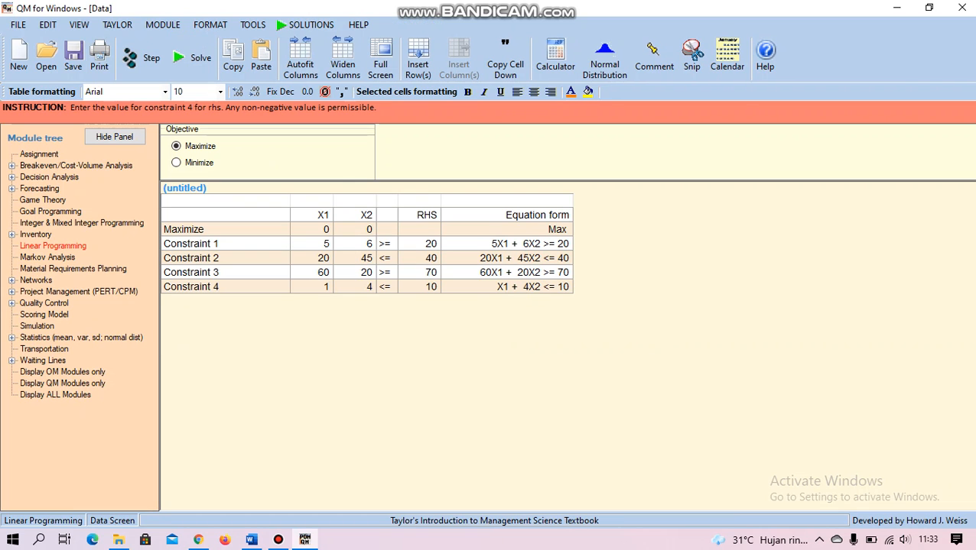
left_click(312, 258)
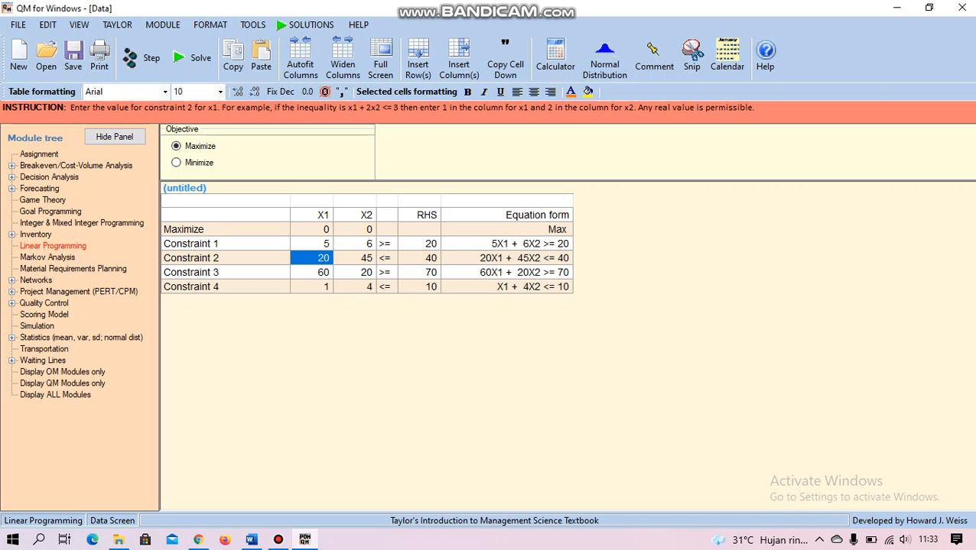
type("15")
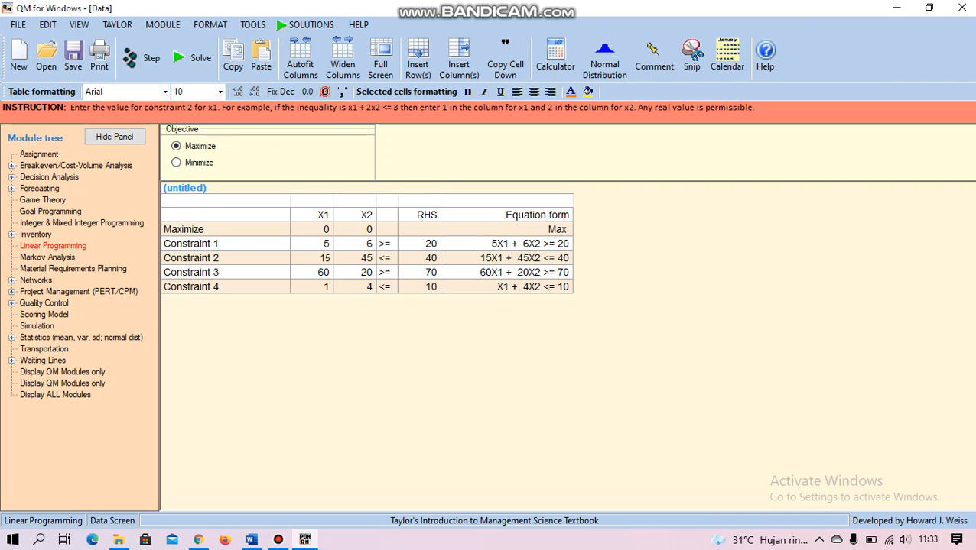
Set the X1 coefficient of Constraint 3 to 40.
key("Tab")
key("Down")
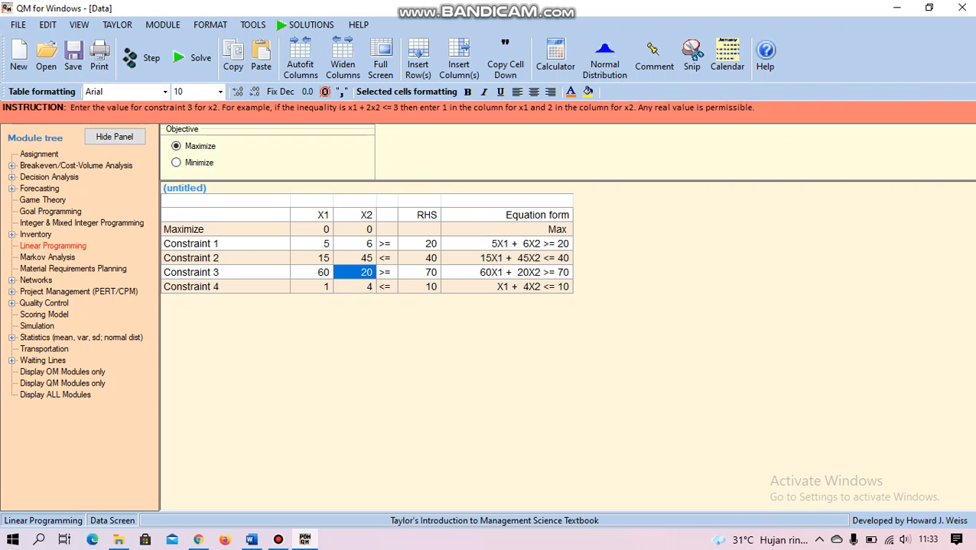
key("Left")
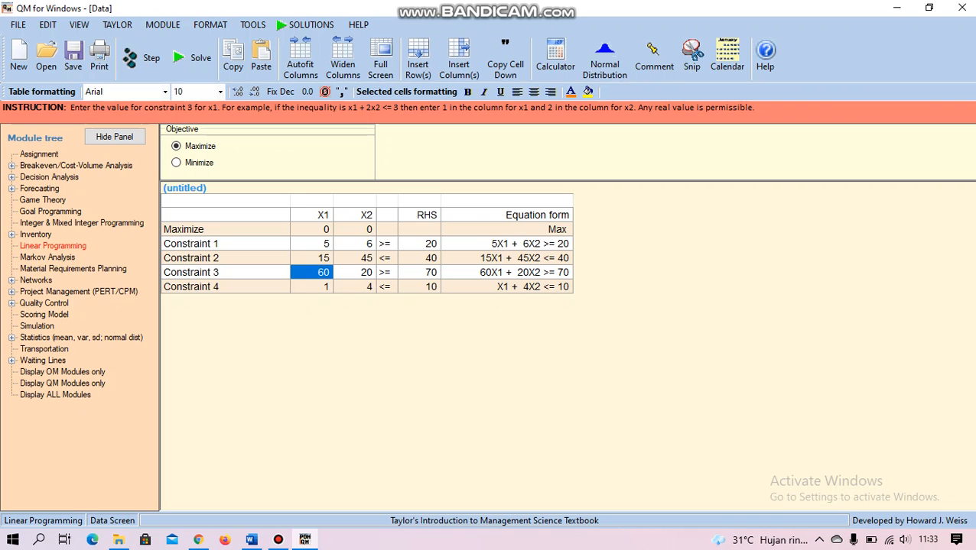
type("40")
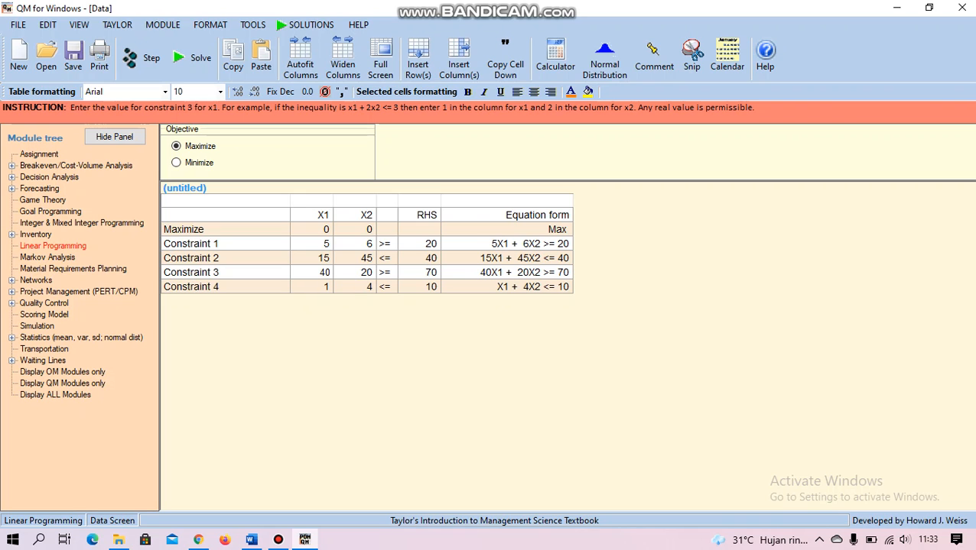
Solve the adjusted four-constraint problem and display its solution graph.
left_click(191, 57)
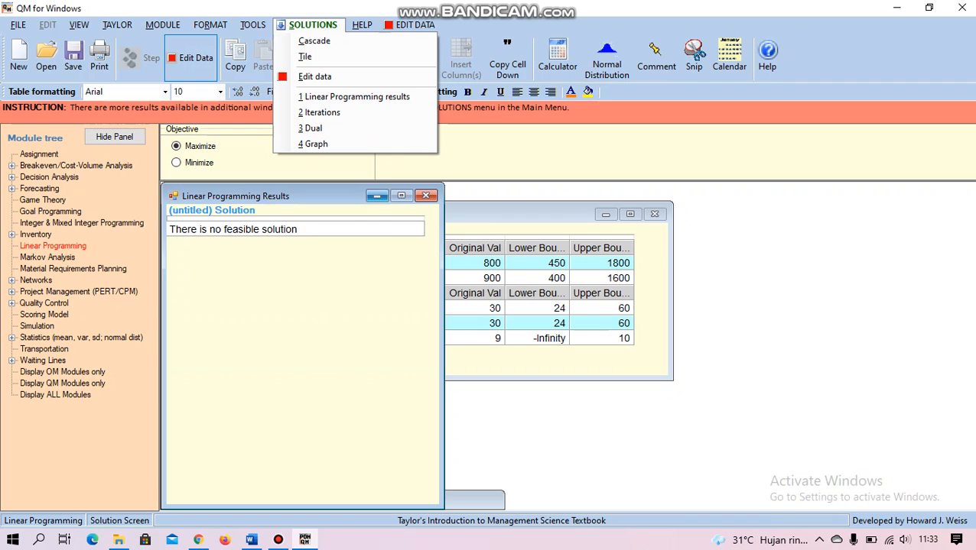
left_click(329, 143)
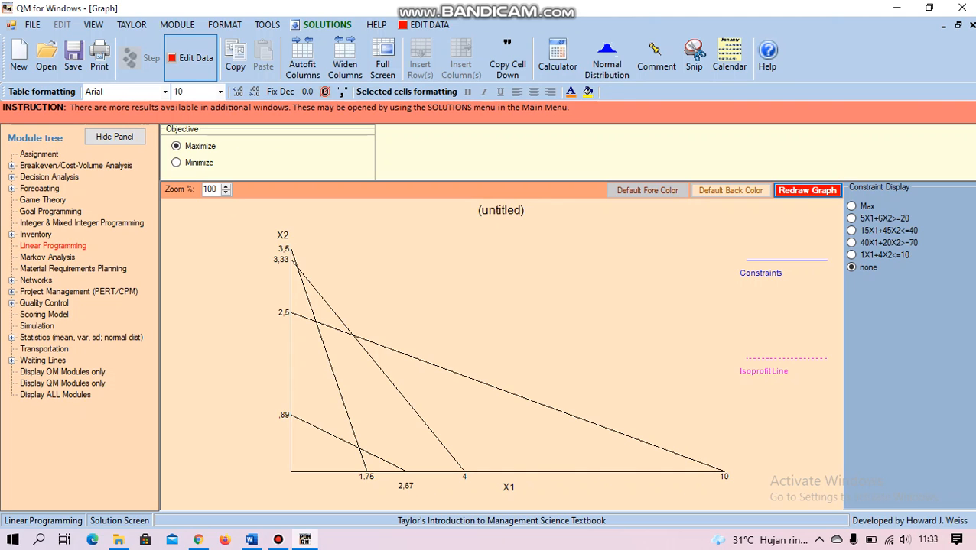
Return to the problem data and select the X1 coefficient of Constraint 2.
left_click(191, 58)
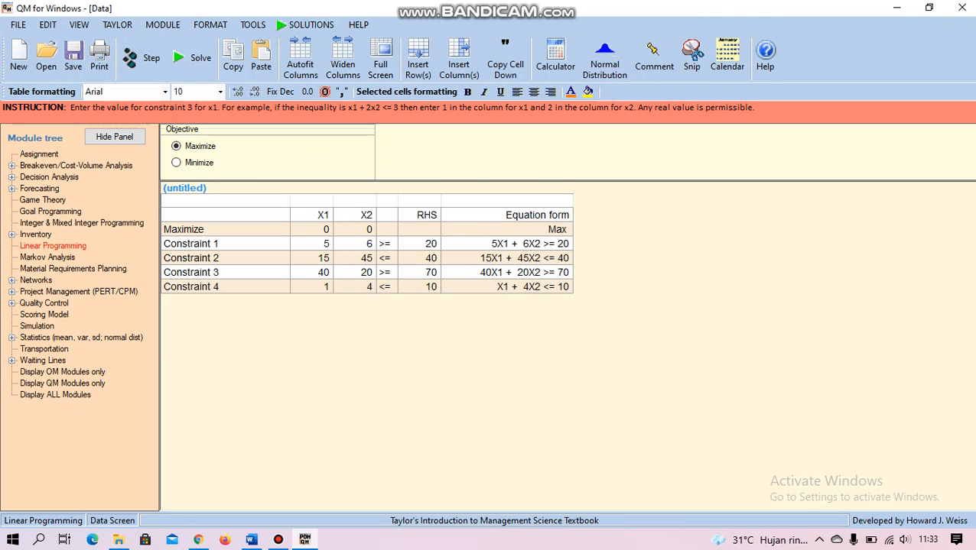
left_click(312, 258)
key("Up")
key("Down")
key("Down")
key("Down")
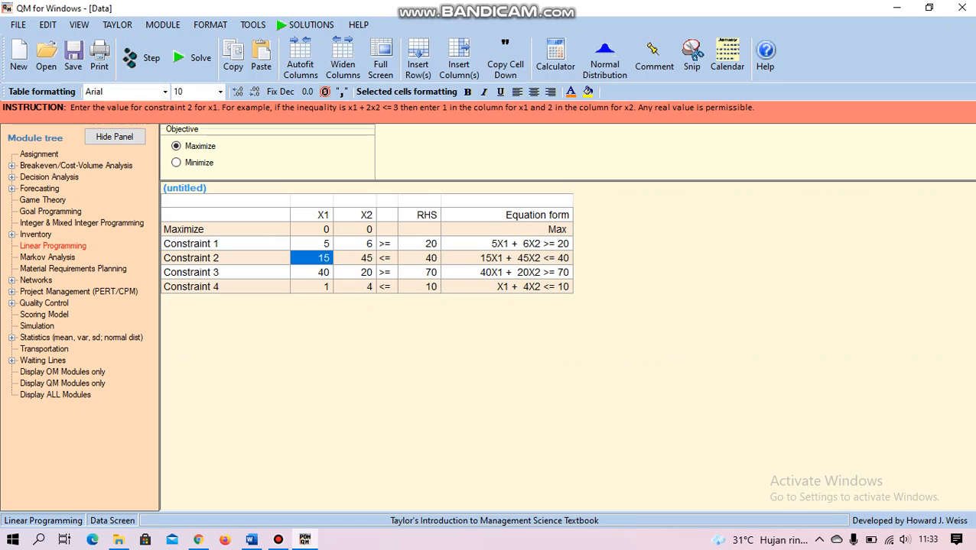
key("Up")
key("Up")
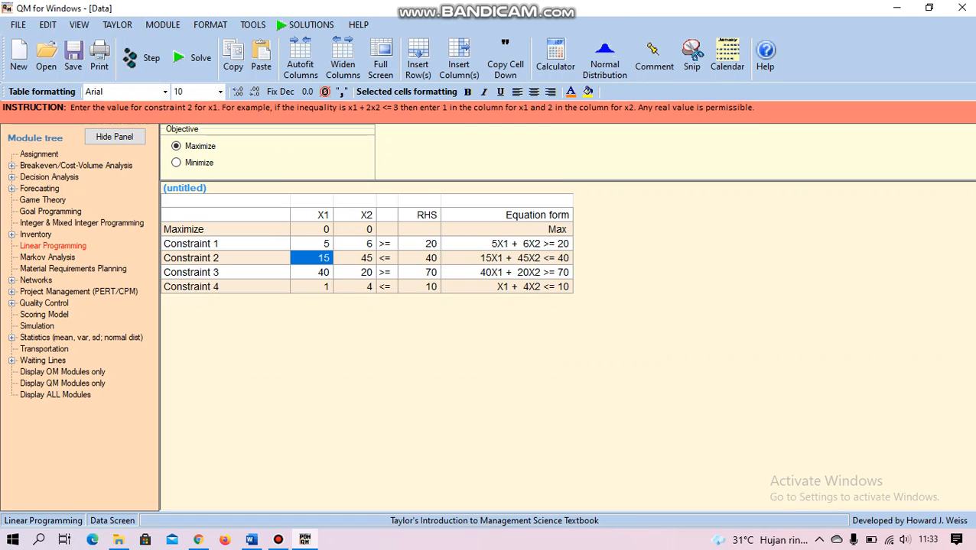